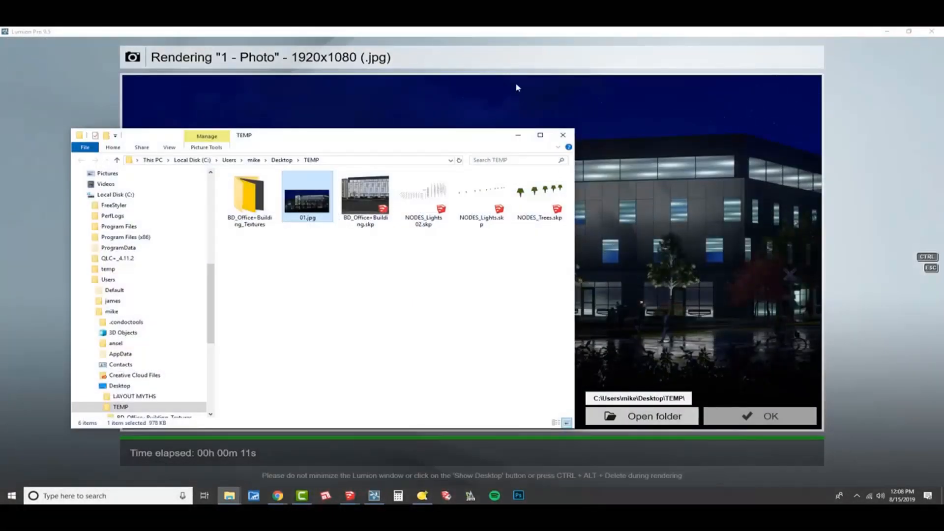
- Close the finished photo render and switch to Build mode
left_click(849, 128)
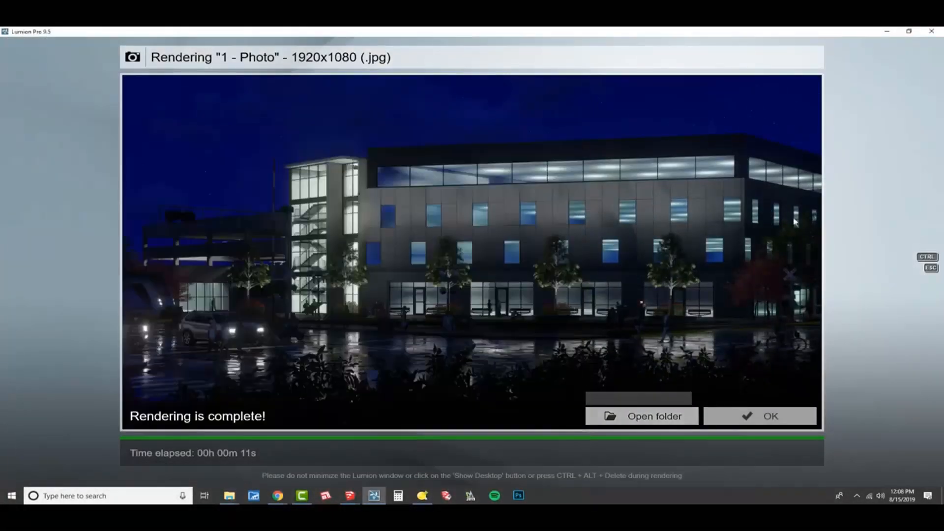
left_click(732, 420)
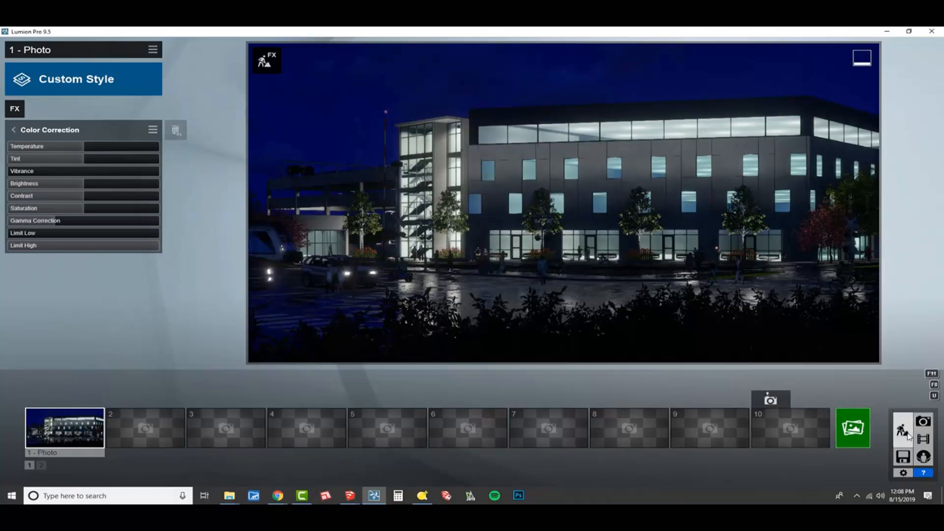
left_click(902, 430)
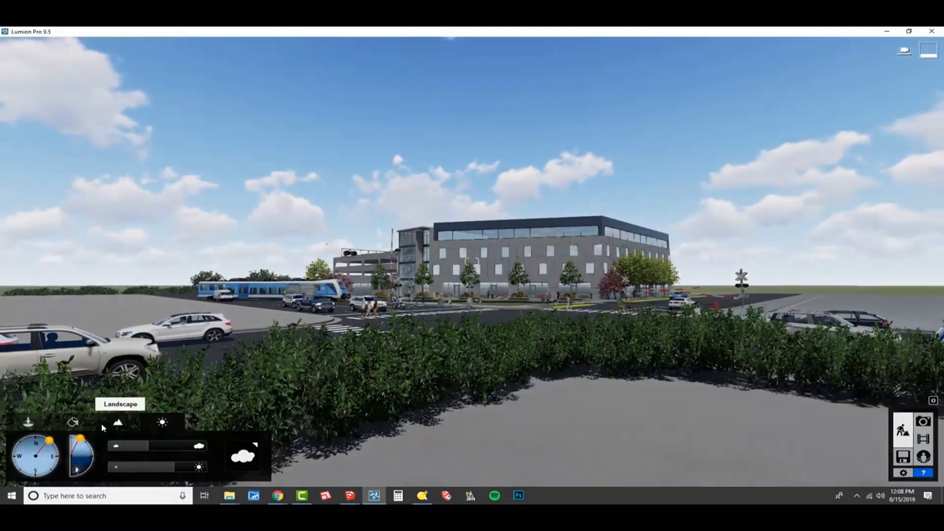
- Lower the sun below the horizon to turn the build scene to night around the office building
left_click_drag(81, 438, 91, 461)
key("w")
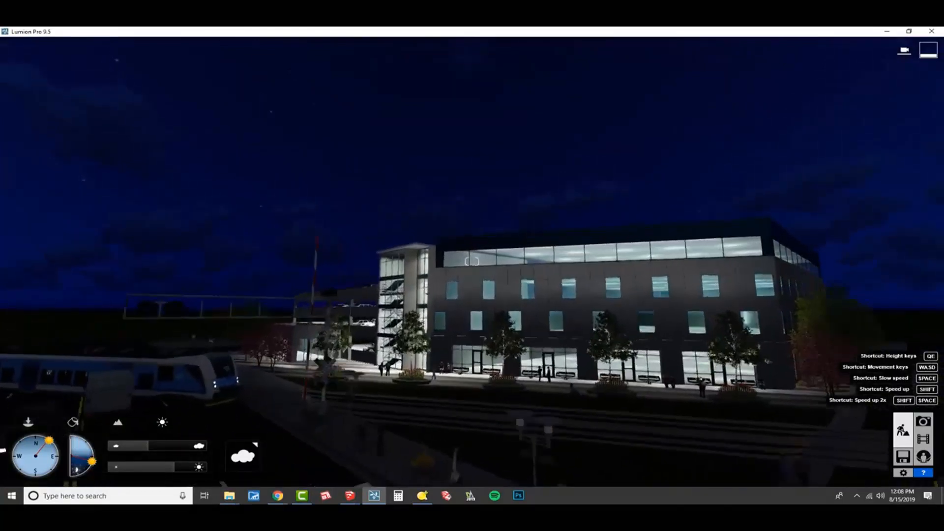
right_click_drag(472, 262, 489, 354)
key("s")
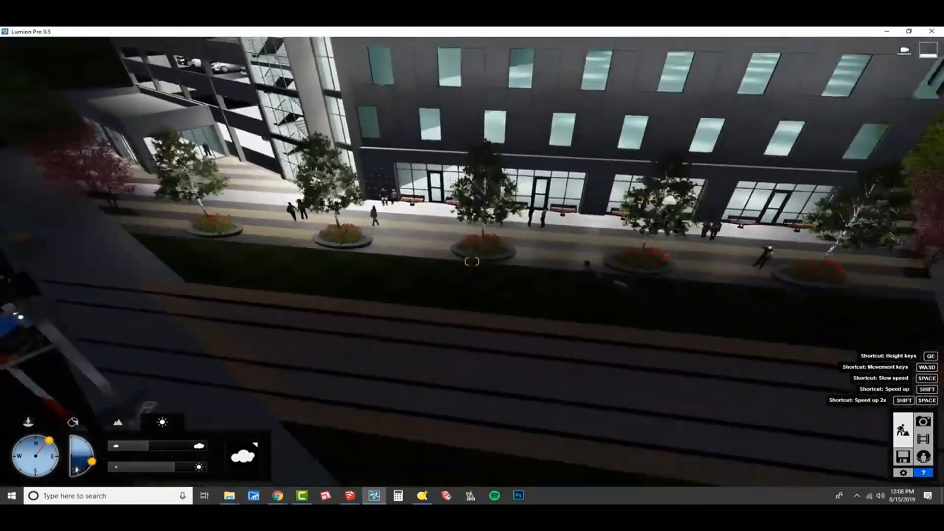
key("s")
right_click_drag(133, 378, 147, 375)
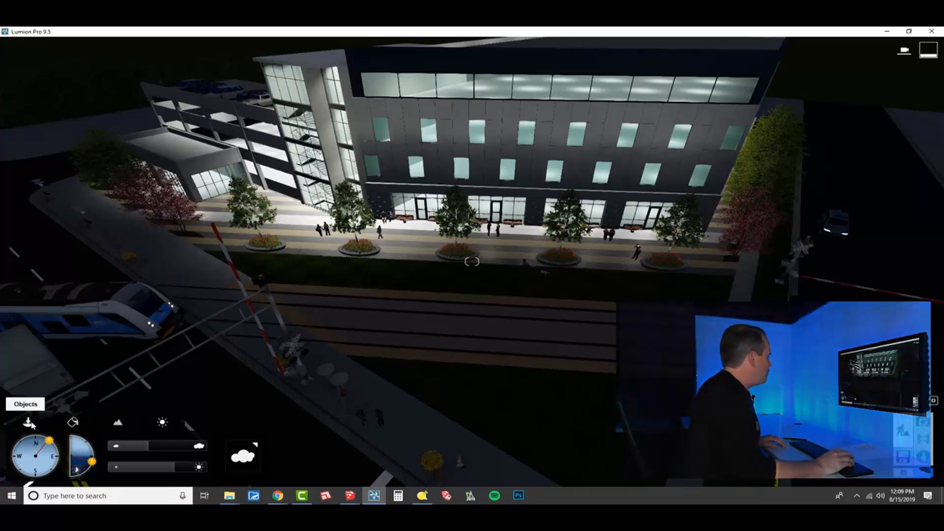
- Choose the Lamp20 spotlight from the Lights and Utilities library for placement
left_click(28, 422)
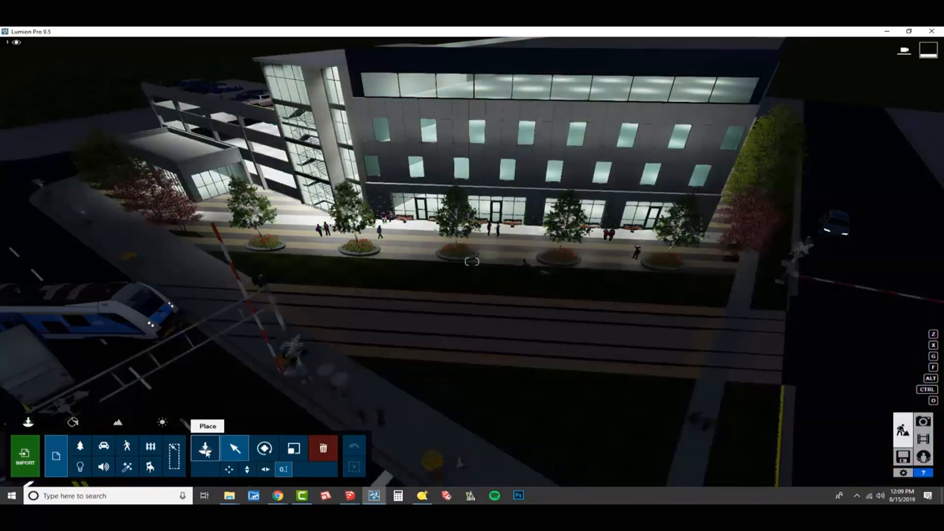
left_click(206, 450)
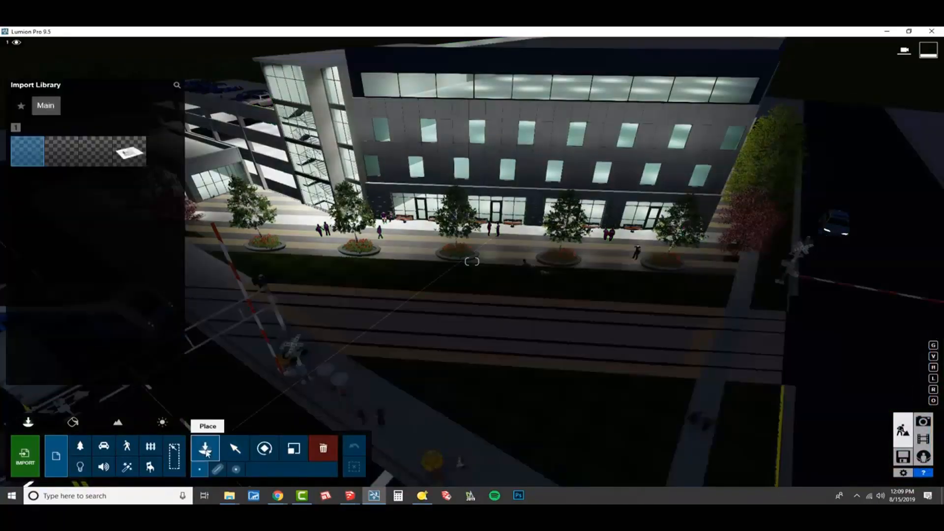
left_click(80, 466)
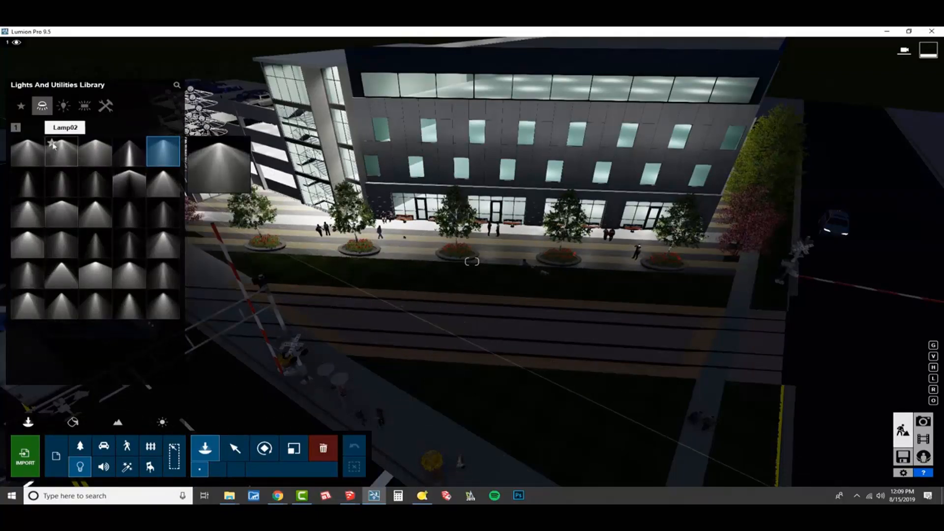
left_click(163, 243)
- Place six Lamp20 spotlights in an evenly spaced row along the lawn strip in front of the building
right_click_drag(366, 270, 305, 294)
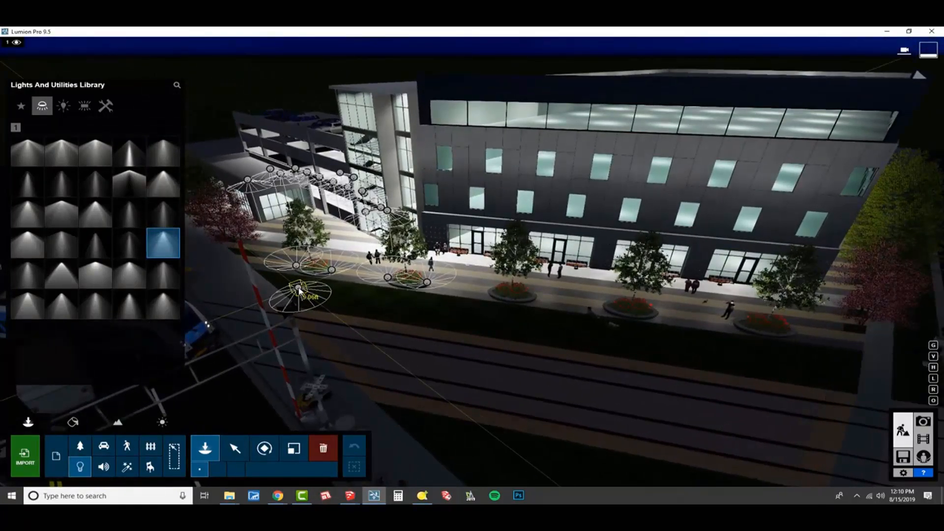
left_click(396, 307)
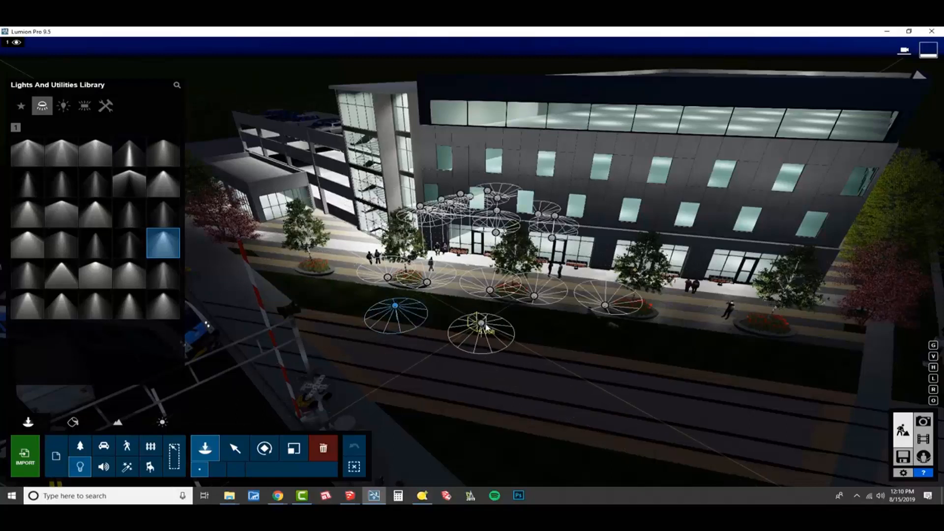
left_click(511, 324)
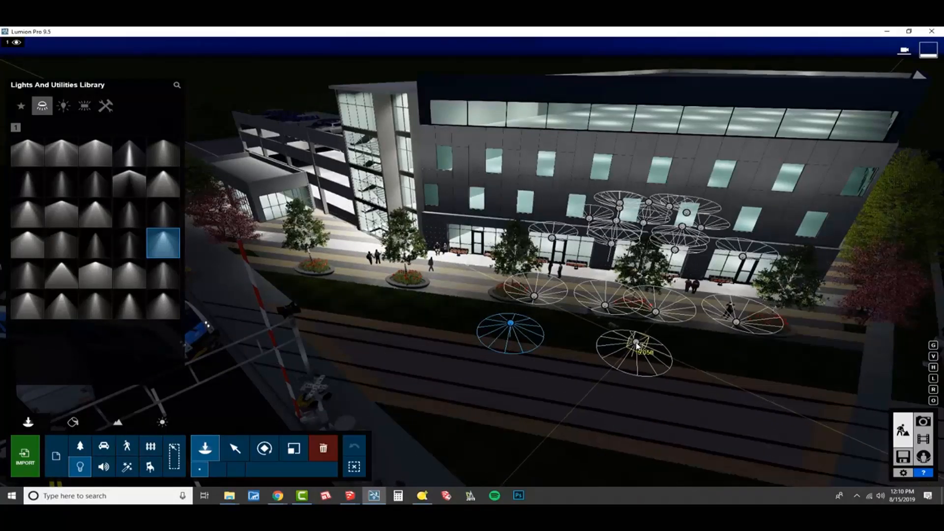
left_click(639, 345)
left_click(786, 367)
right_click_drag(785, 366, 790, 365)
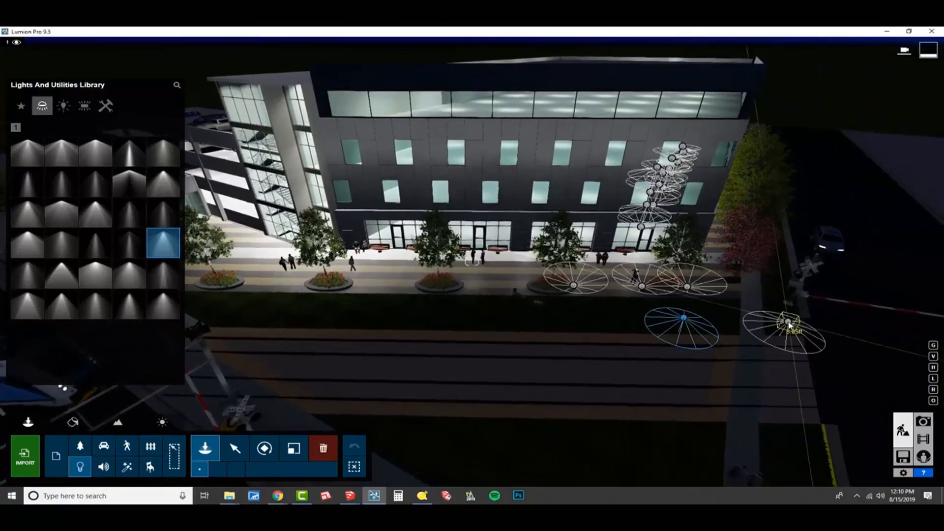
left_click(788, 324)
key("s")
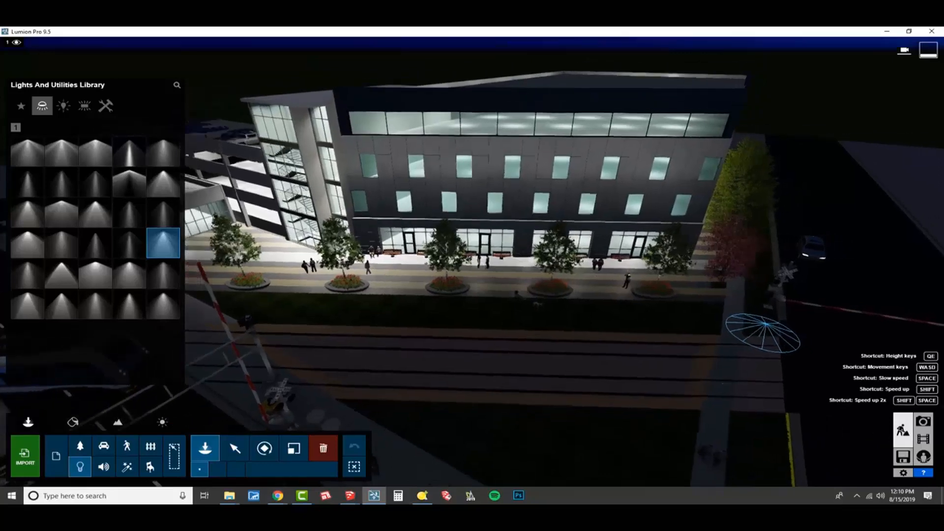
right_click_drag(748, 392, 745, 390)
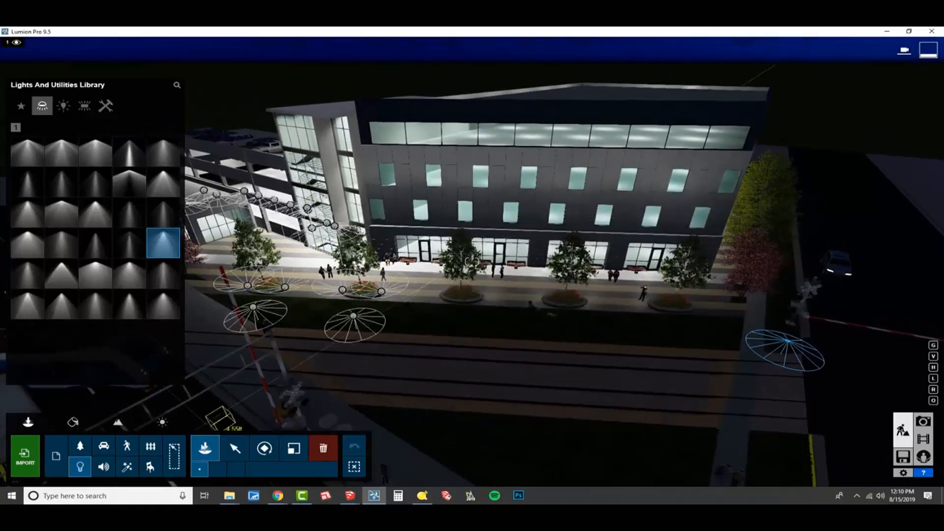
- Select all identical Lamp20 spotlights and raise them together above the ground
left_click(234, 448)
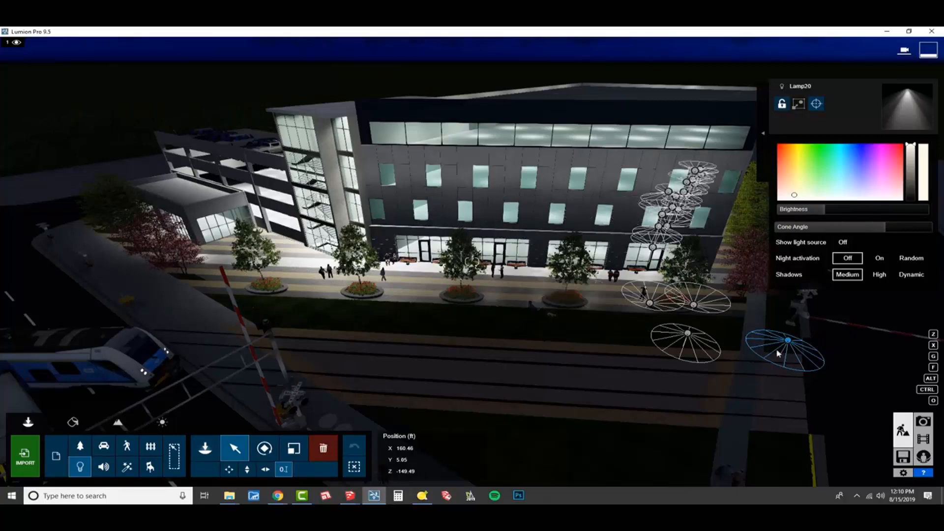
left_click(763, 133)
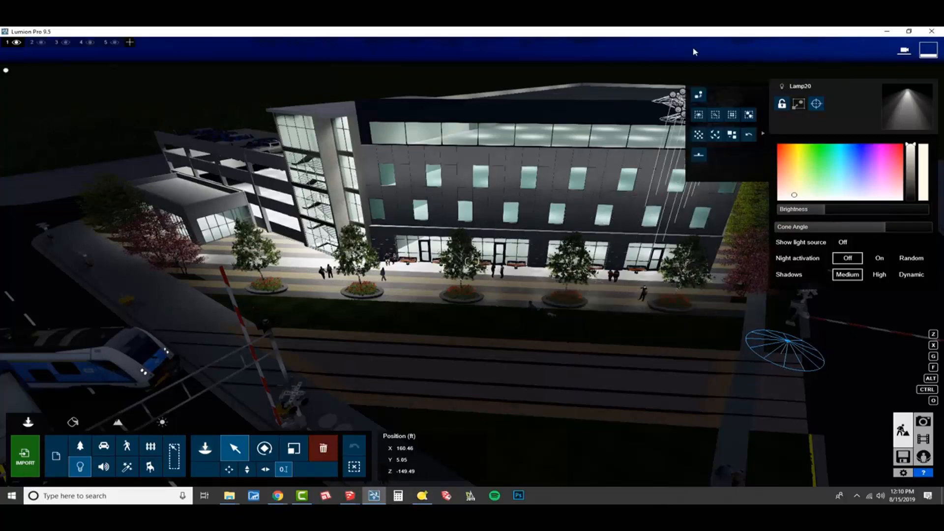
left_click(731, 116)
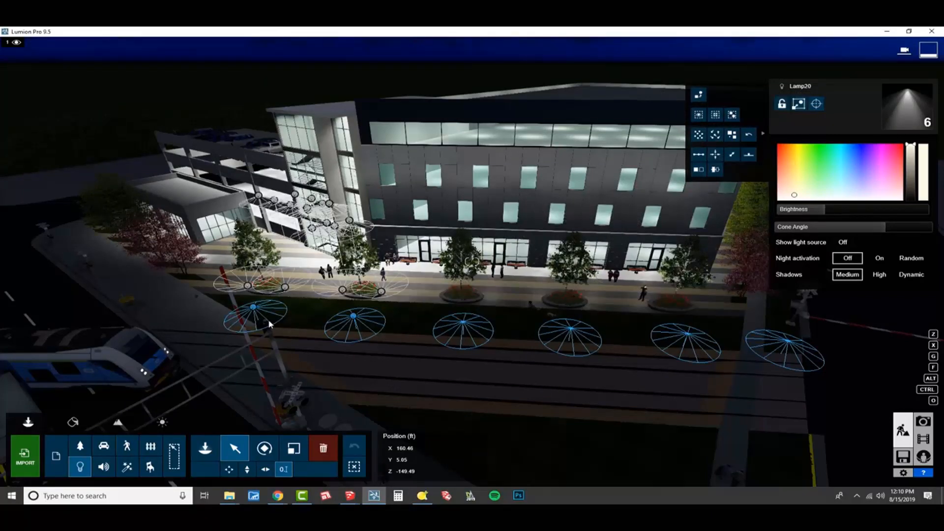
left_click(247, 472)
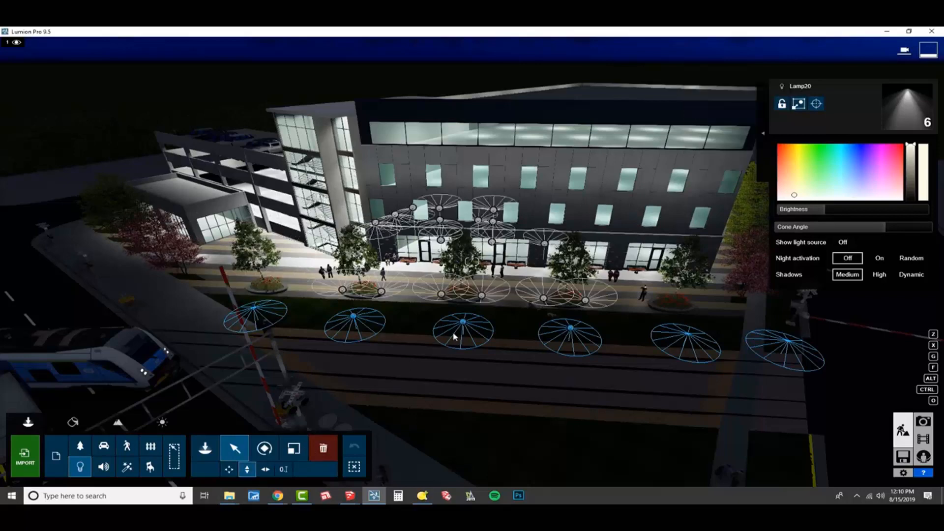
left_click_drag(463, 320, 486, 268)
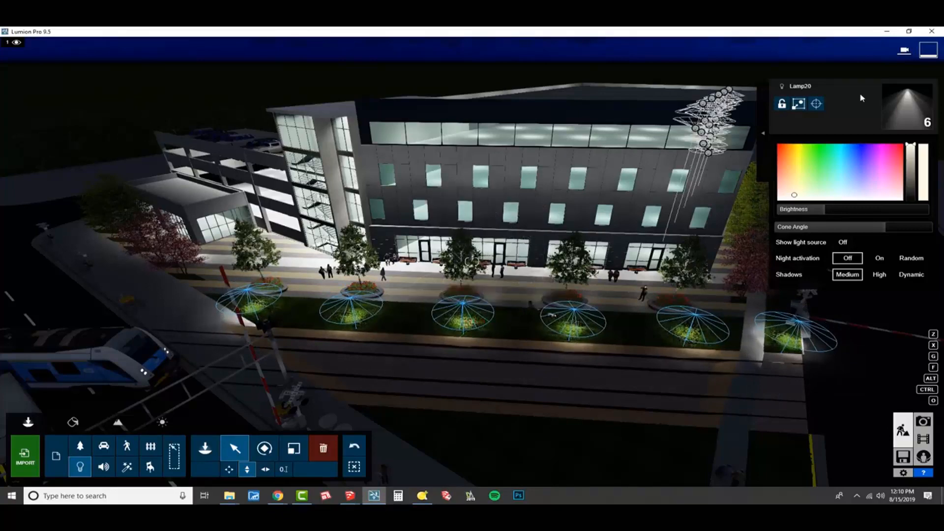
- Target all six spotlights at the upper front facade, on the portion near the glass stair tower
left_click(817, 105)
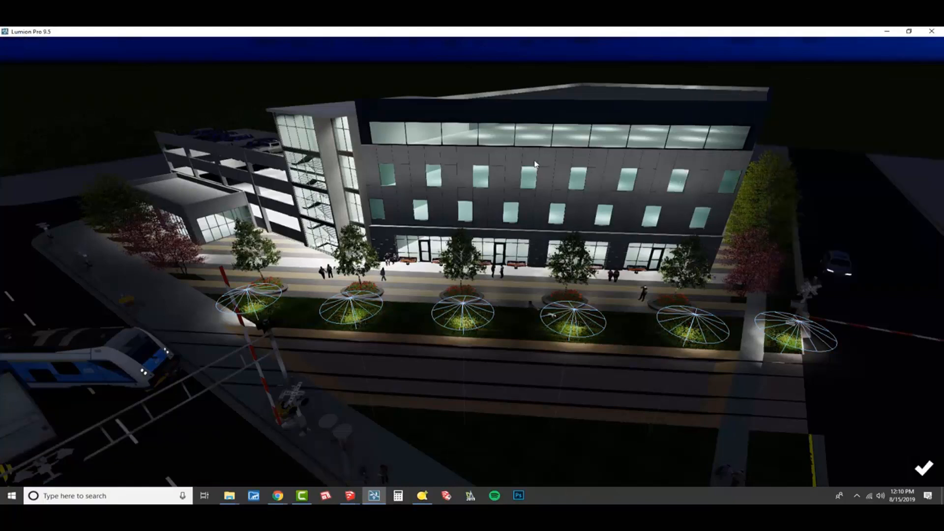
left_click(516, 181)
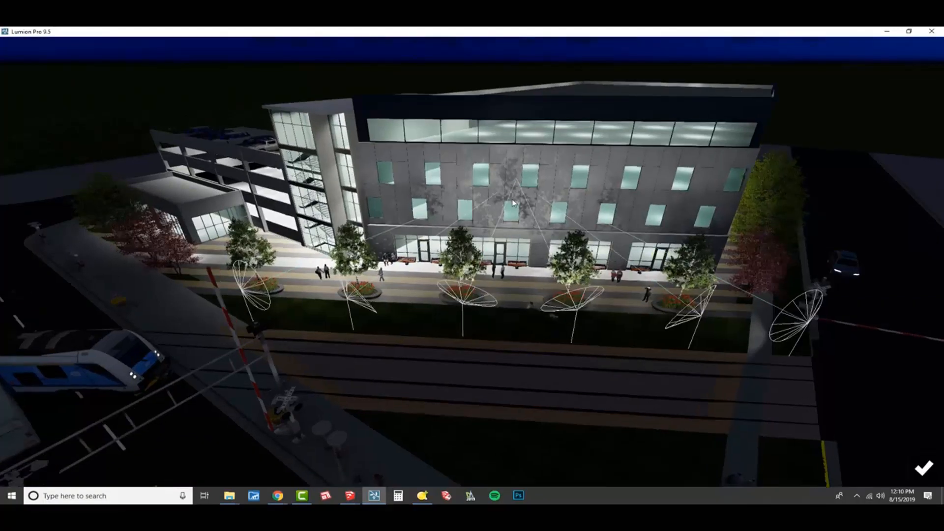
scroll(537, 192, "up", 2)
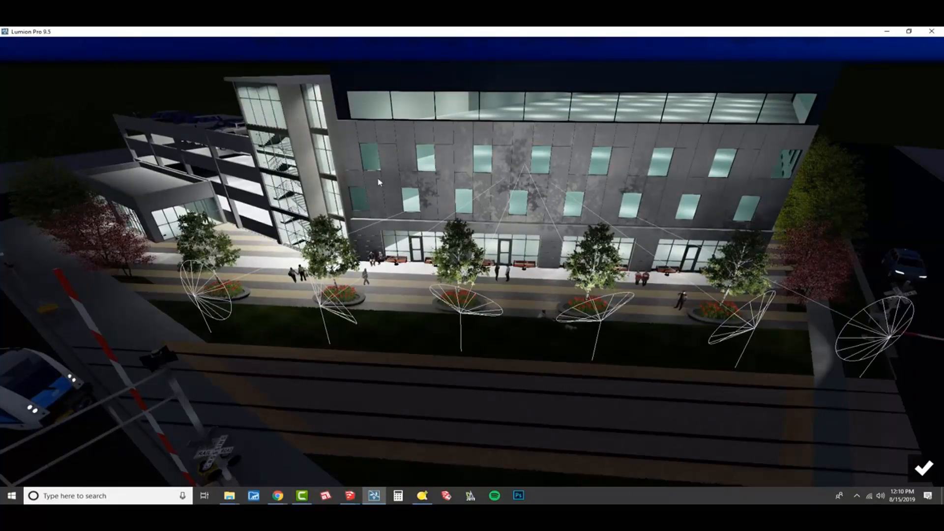
left_click(355, 161)
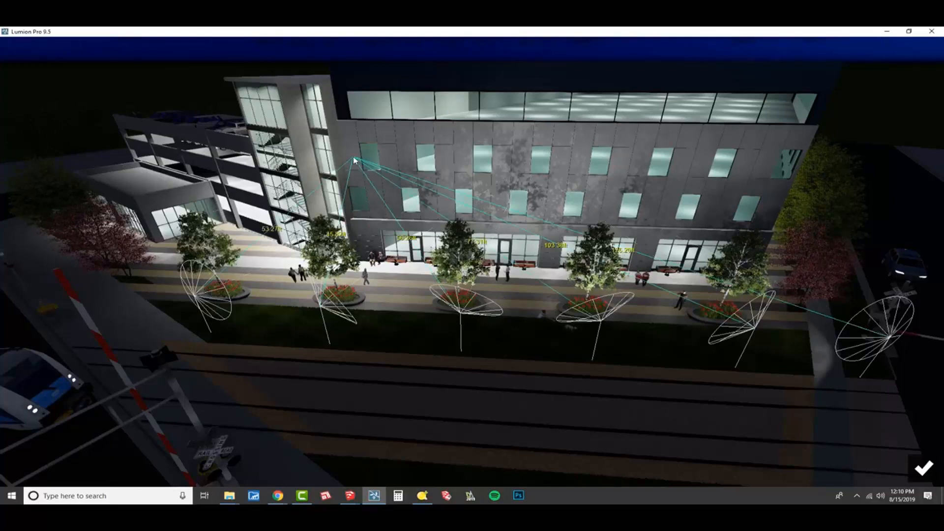
left_click_drag(433, 164, 557, 178)
left_click_drag(647, 179, 662, 182)
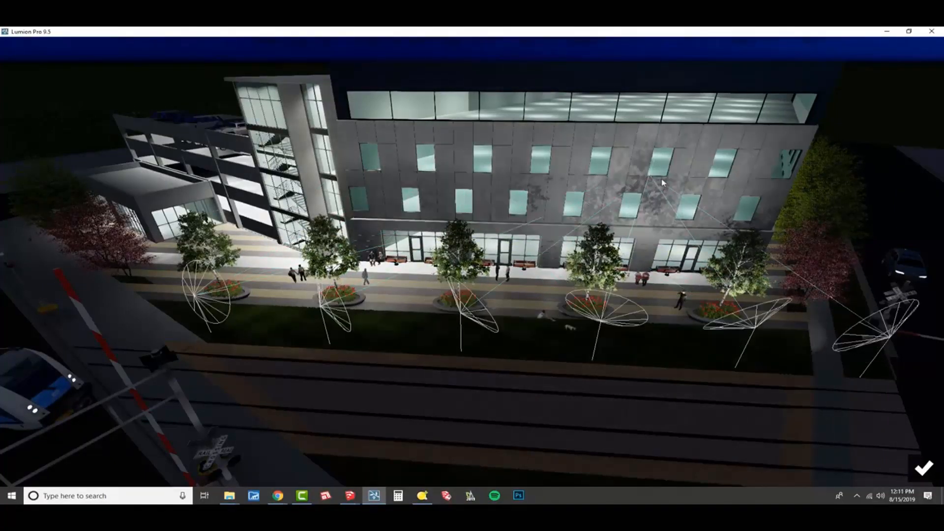
left_click_drag(585, 176, 411, 162)
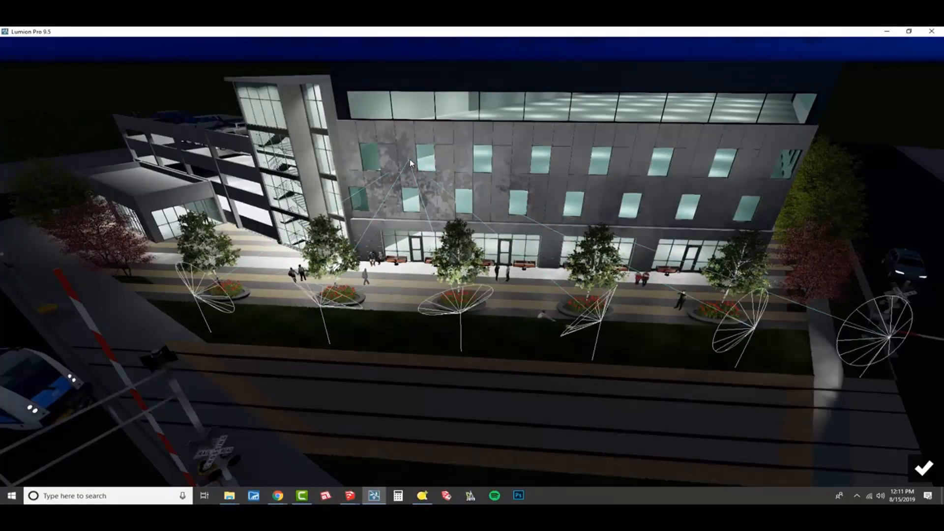
left_click(454, 159)
left_click_drag(429, 159, 432, 164)
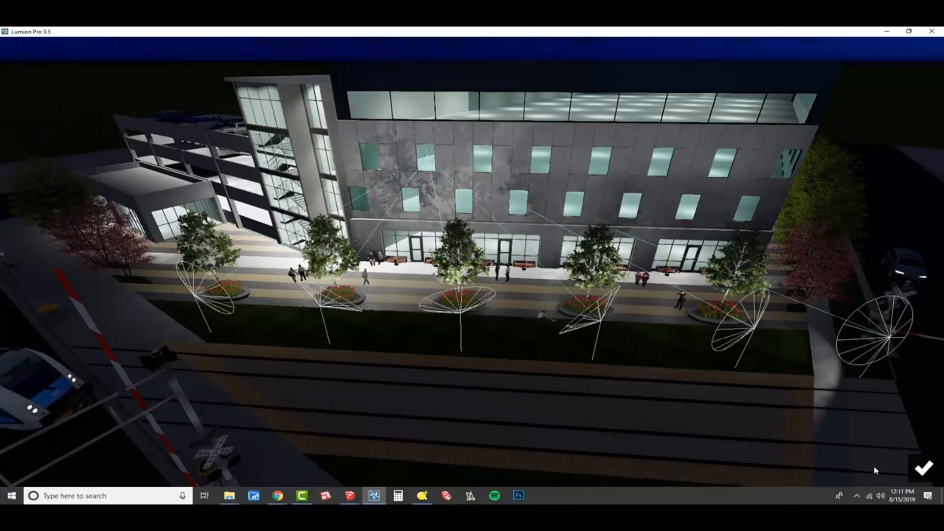
left_click(923, 468)
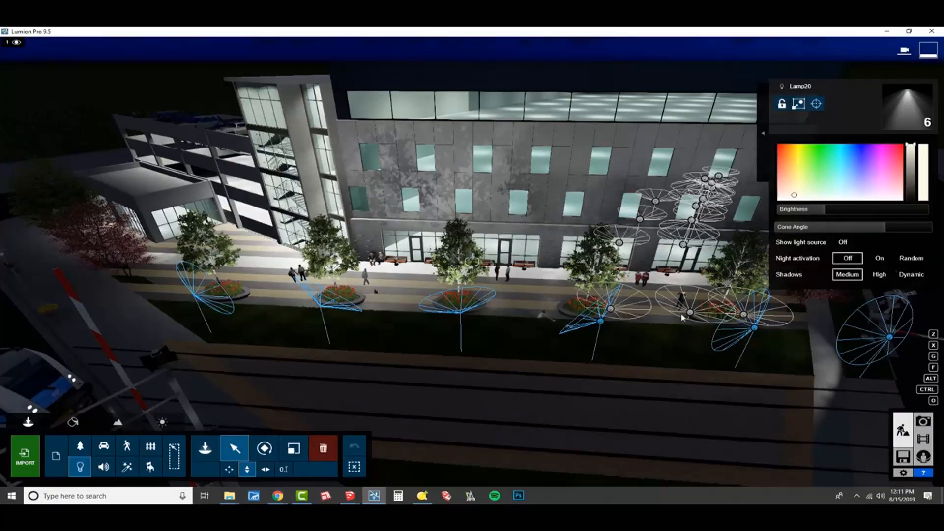
- Select only the three spotlights farthest from the stair tower and target them at the middle of the front facade
left_click(354, 467)
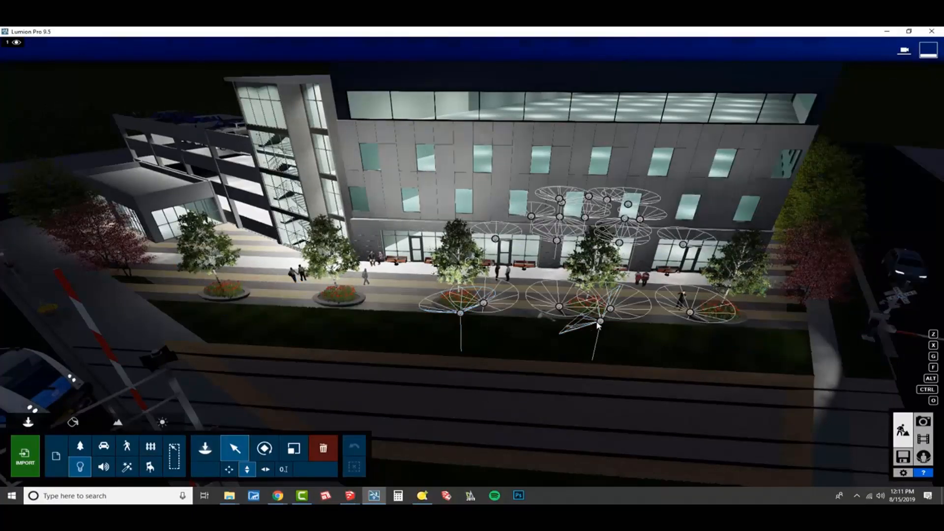
left_click_drag(599, 325, 756, 332)
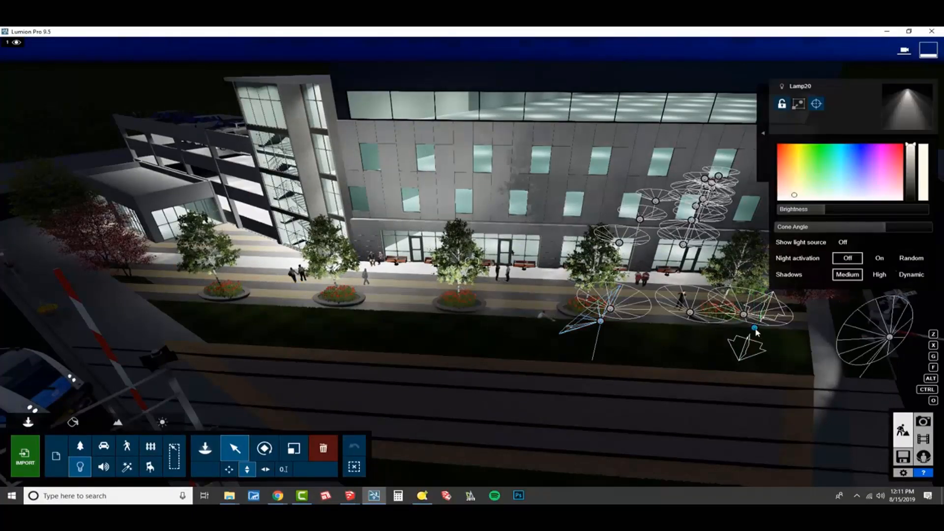
left_click(600, 323, "ctrl")
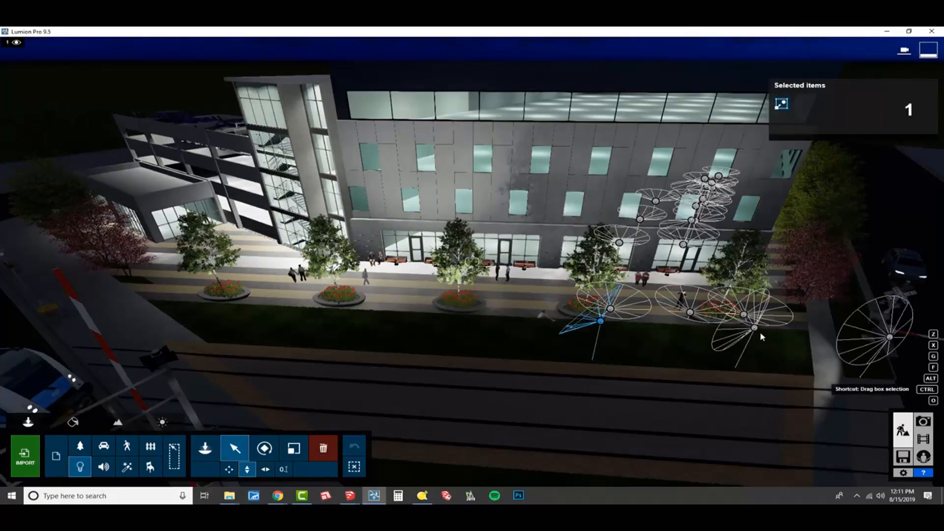
left_click(754, 328, "ctrl")
left_click(890, 336, "ctrl")
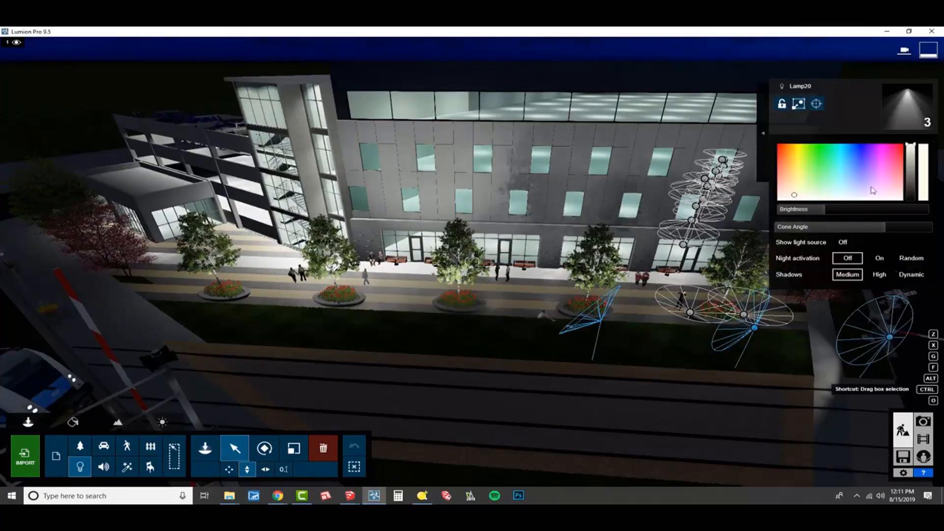
left_click(816, 103)
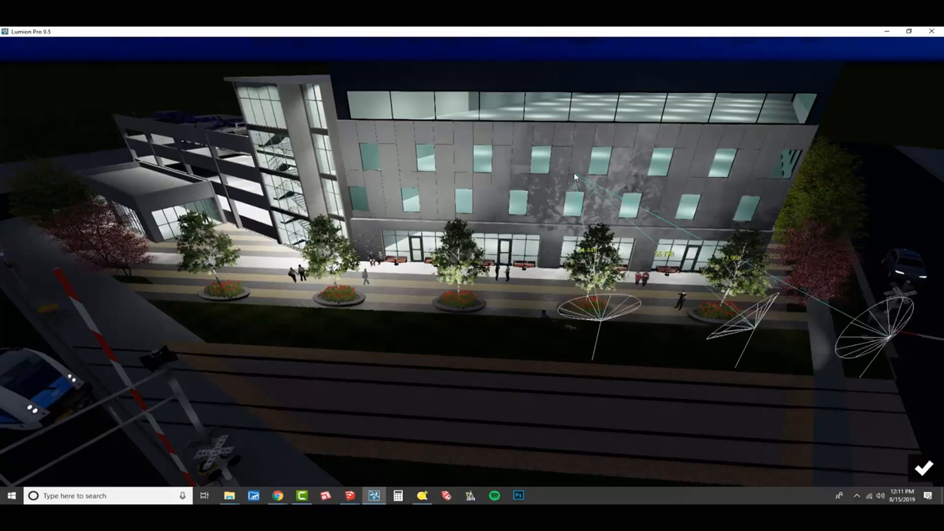
left_click(923, 468)
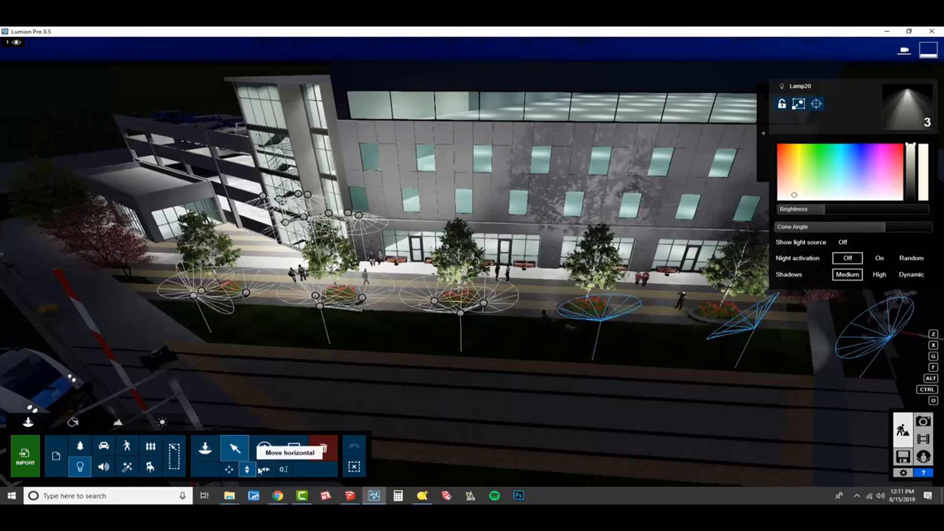
- Select all identical Lamp20 spotlights, compare the shadow qualities, set their shadows to High, and deselect the lights
left_click(762, 133)
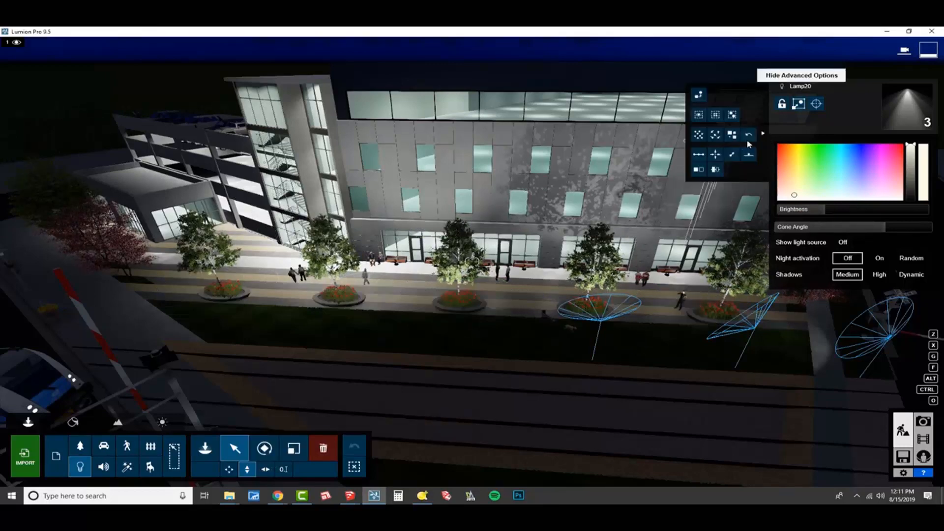
left_click(716, 116)
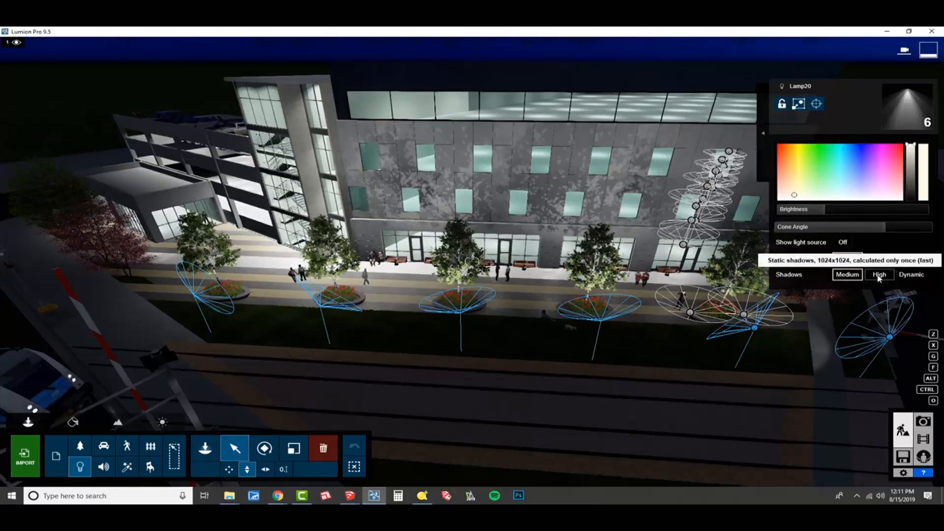
left_click(879, 276)
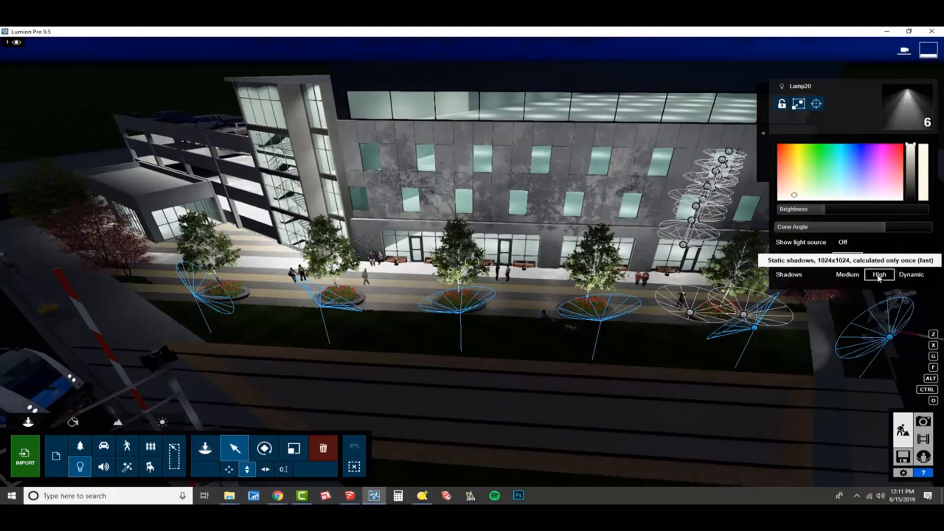
left_click(851, 276)
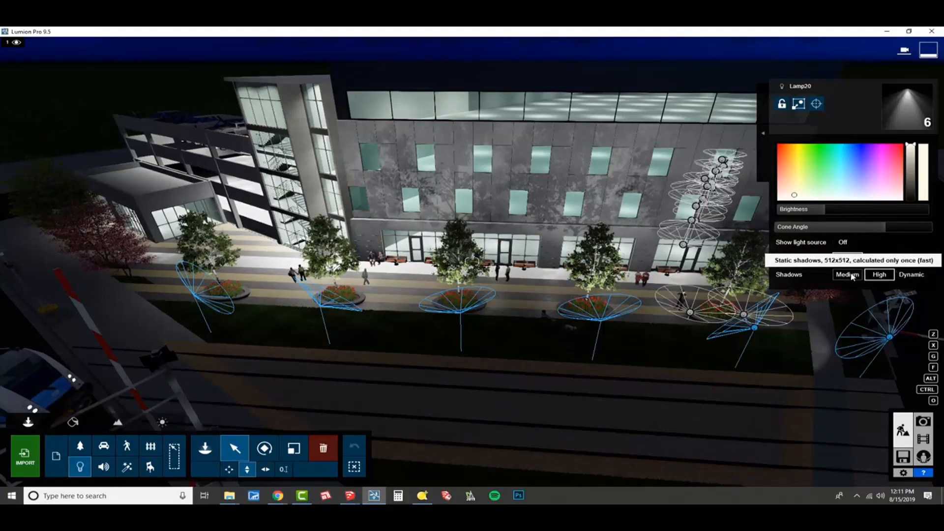
left_click(878, 275)
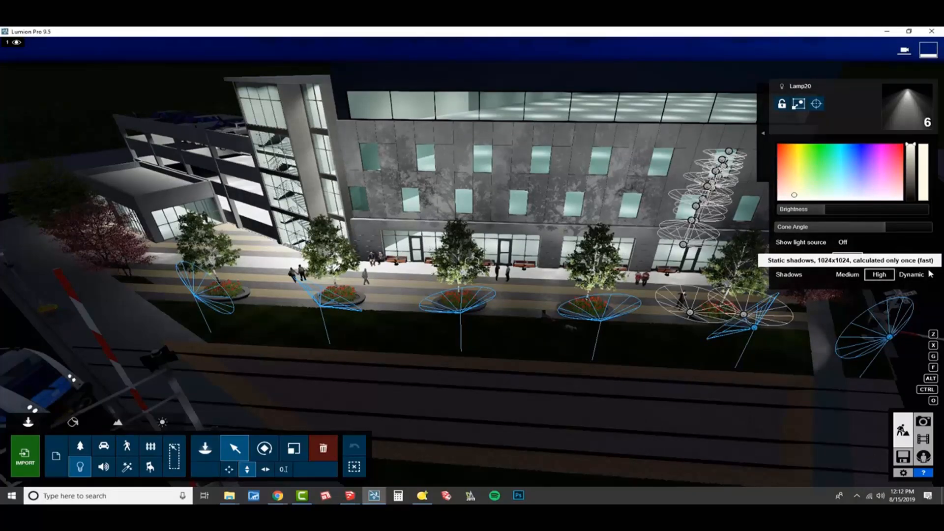
left_click(913, 275)
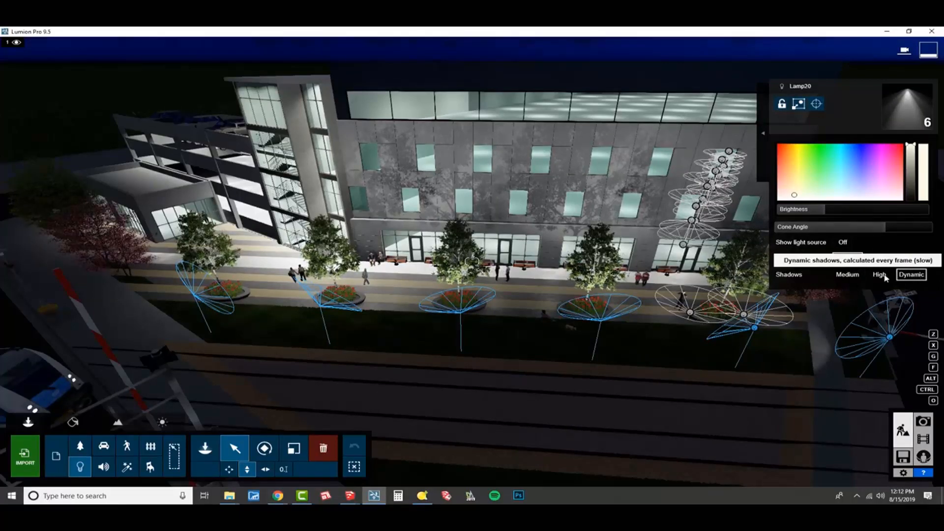
left_click(880, 276)
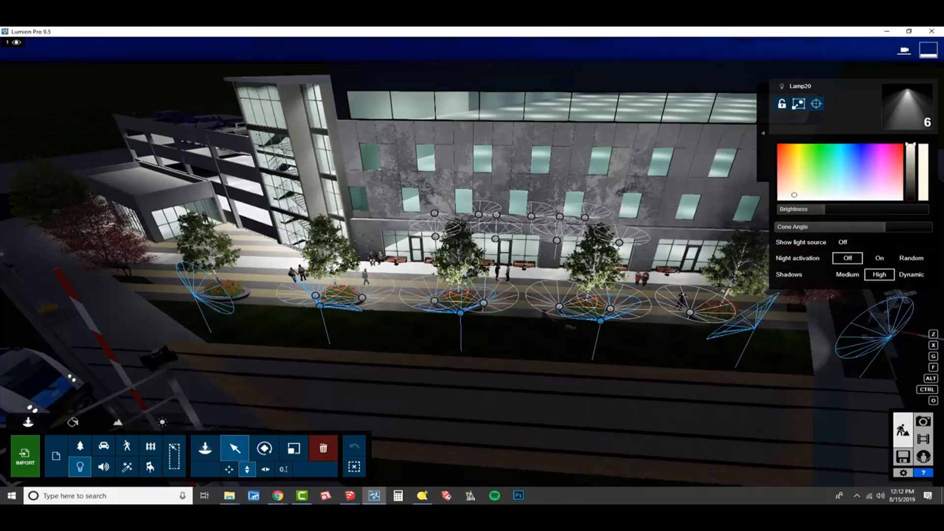
right_click_drag(678, 344, 733, 296)
right_click_drag(482, 392, 482, 389)
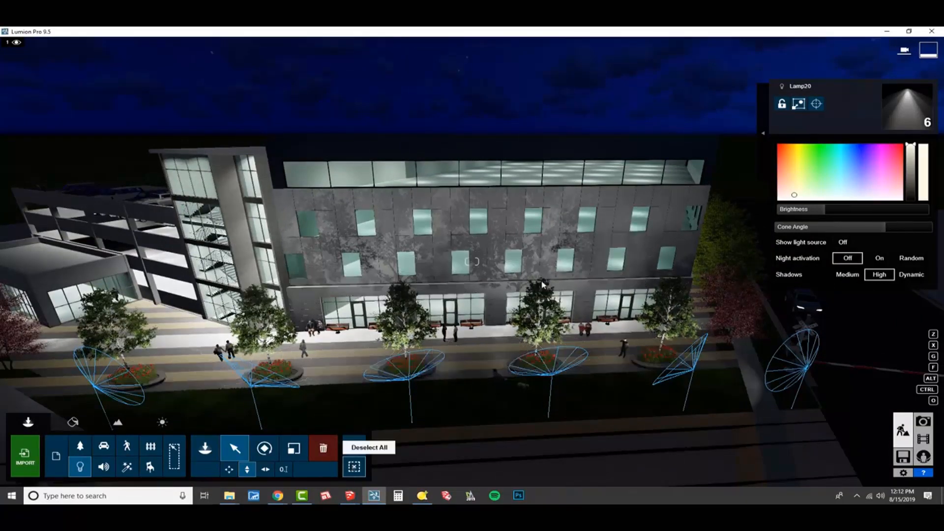
left_click(354, 467)
- Assign a Standard material to the round lenses of the overhead railroad crossing signal
right_click_drag(378, 388, 211, 366)
key("e")
key("s")
key("e")
key("w")
key("w")
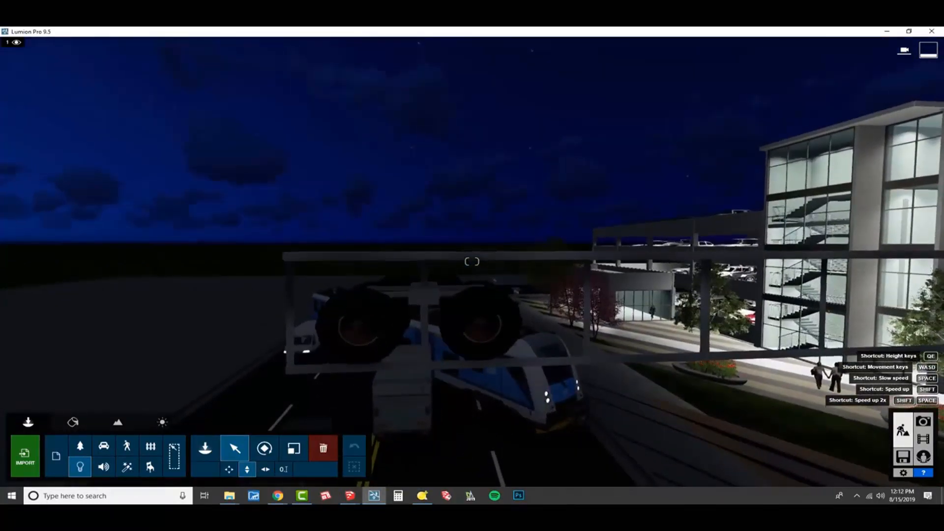
key("w")
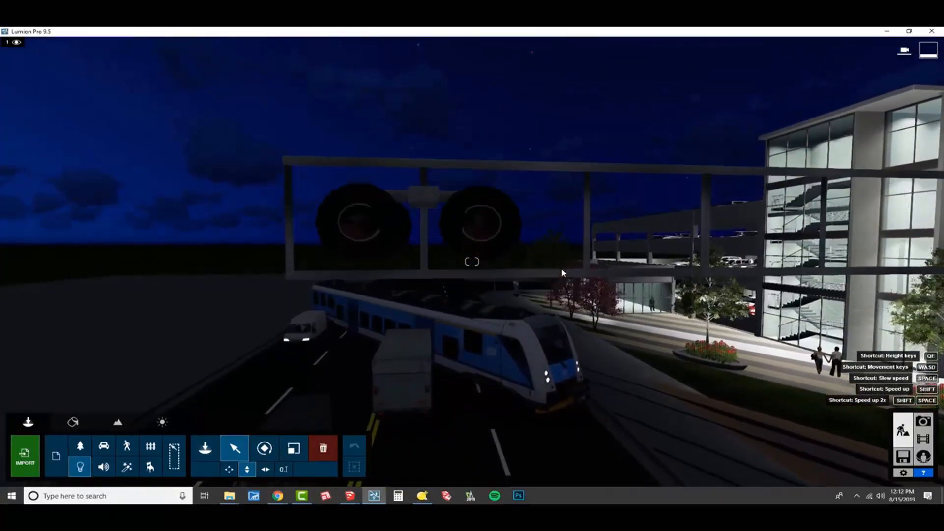
left_click(68, 428)
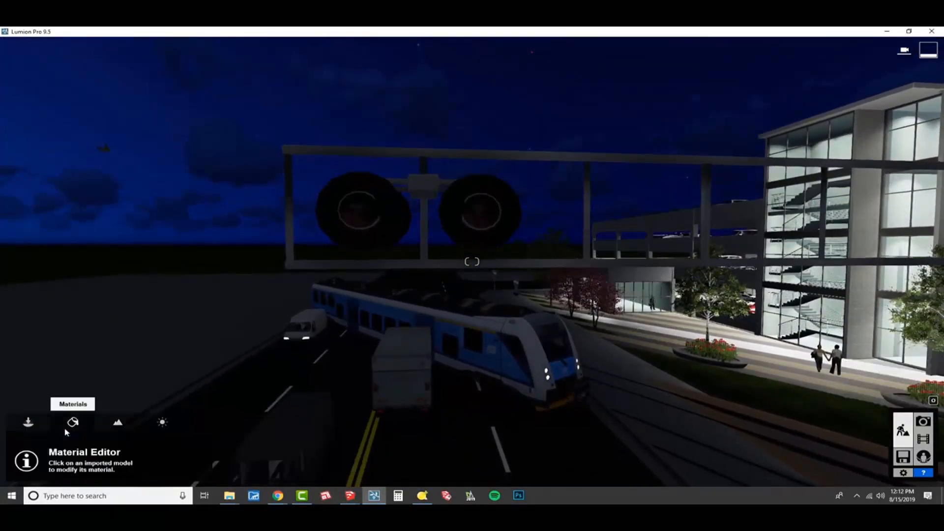
left_click(362, 208)
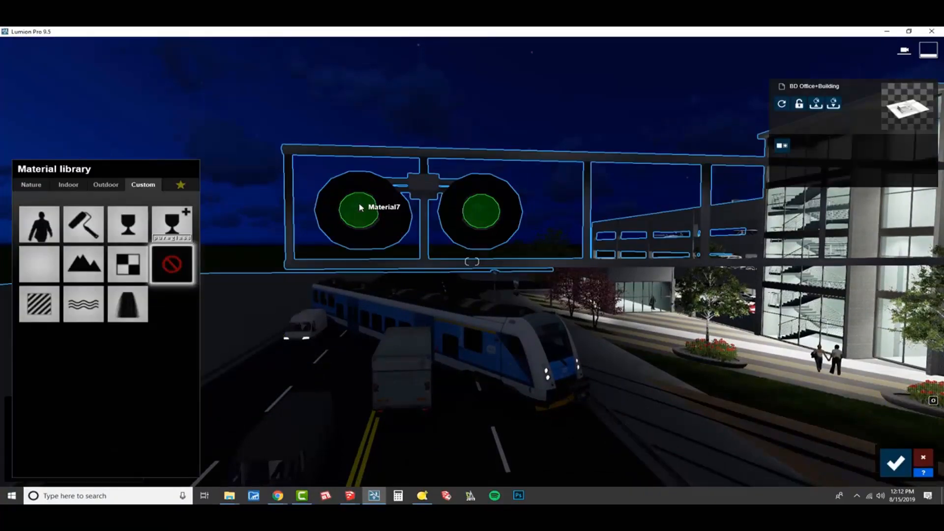
left_click(40, 303)
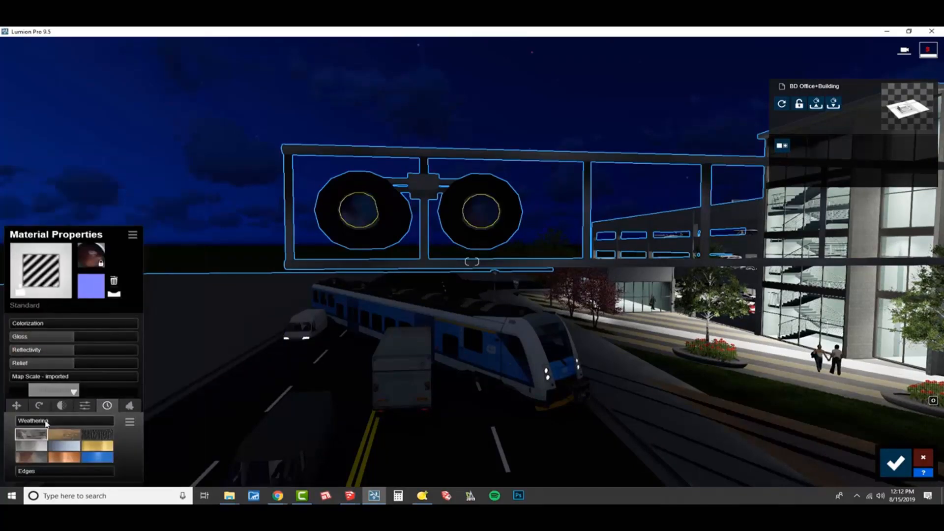
- Give the crossing signal lenses a strong emissive glow and colorize them red
left_click(84, 405)
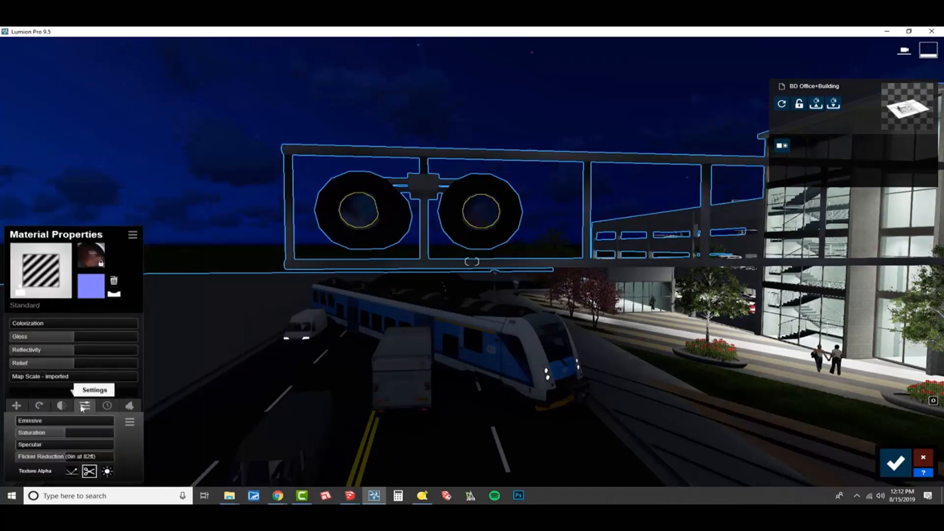
left_click_drag(28, 422, 90, 438)
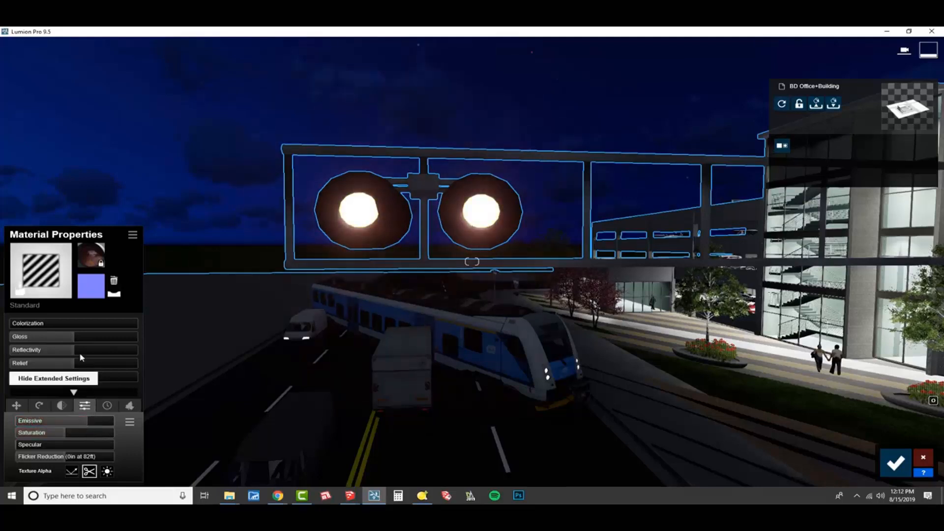
left_click(61, 325)
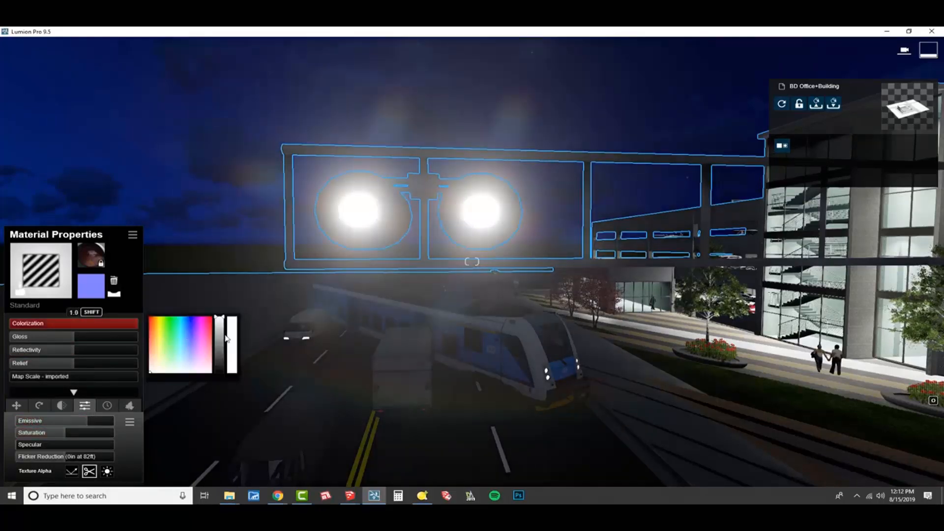
left_click(199, 344)
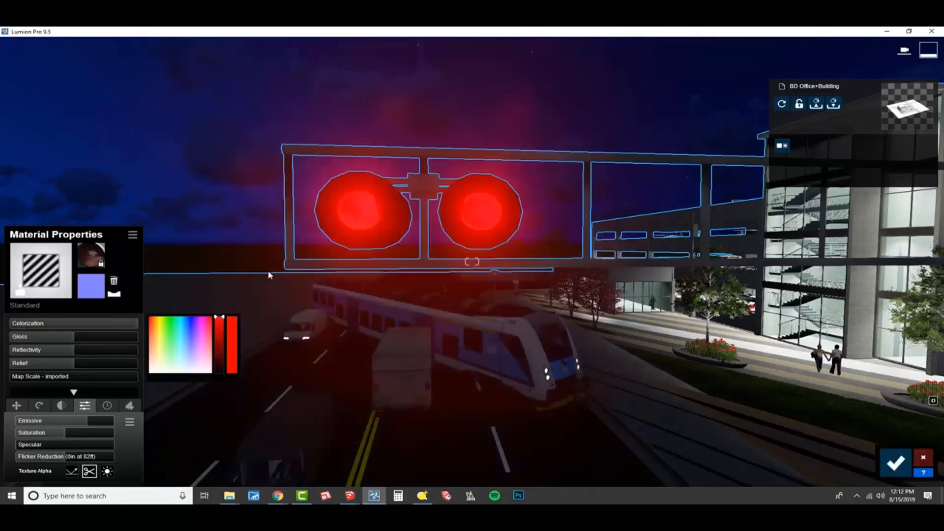
- Reduce the emissive value of the red crossing signal lenses to 2
key("s")
right_click_drag(251, 439, 187, 401)
key("s")
key("w")
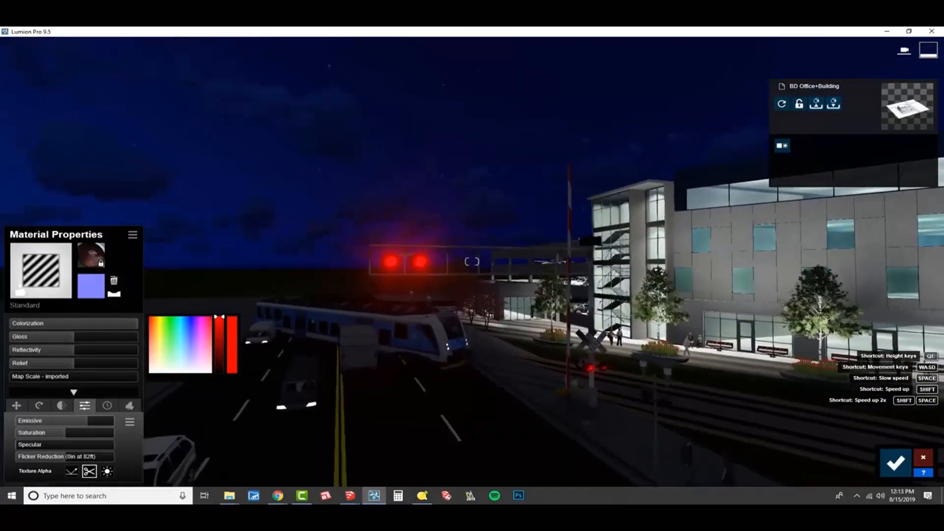
key("w")
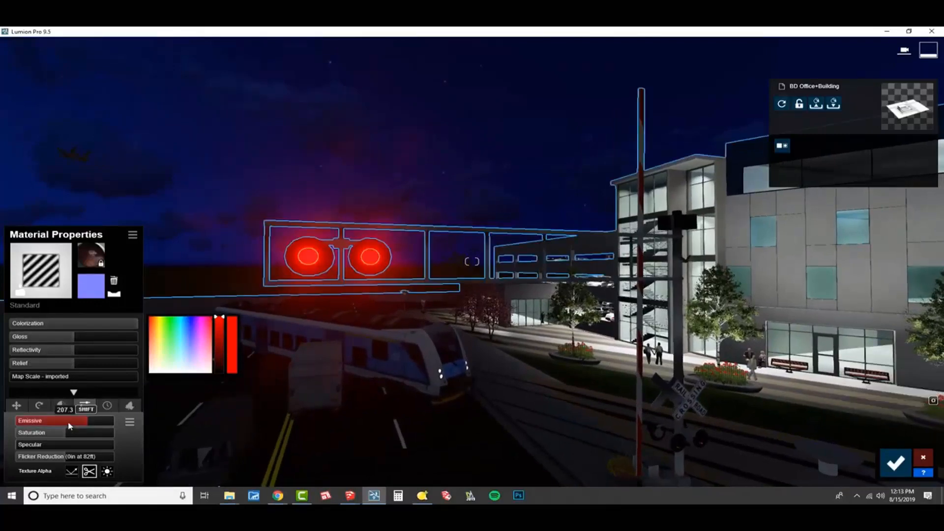
left_click_drag(69, 426, 34, 425)
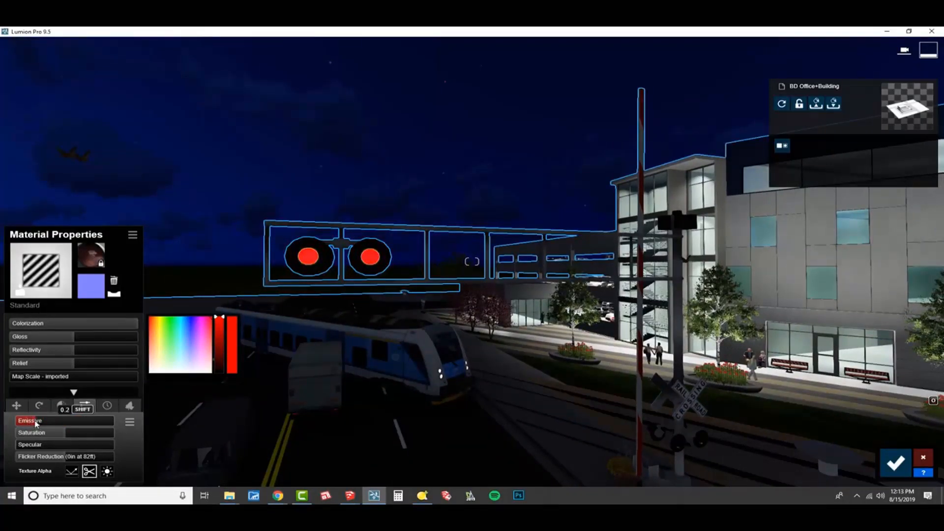
left_click_drag(35, 423, 47, 424)
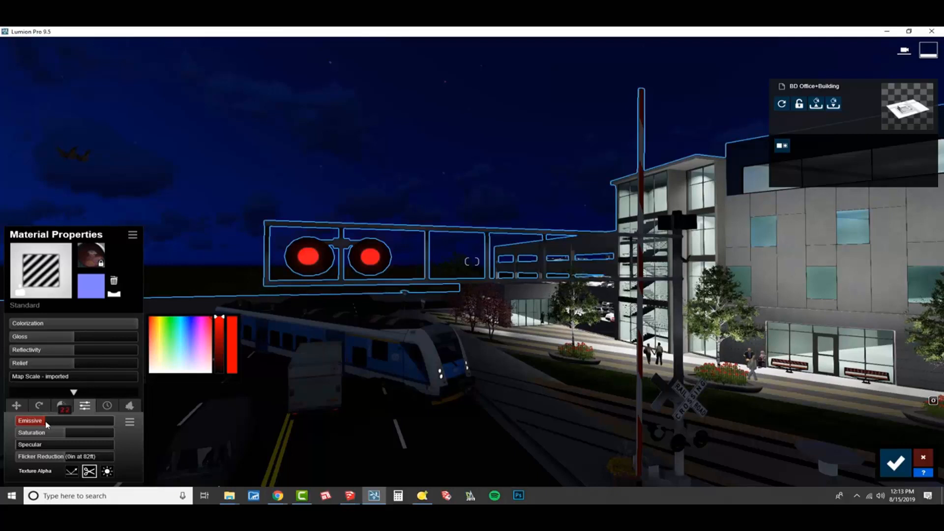
key("BackSpace")
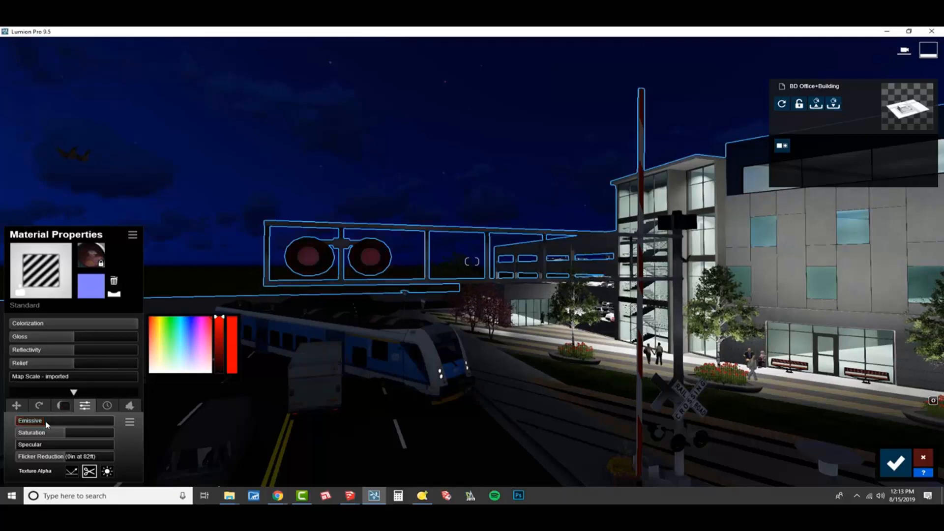
type("2")
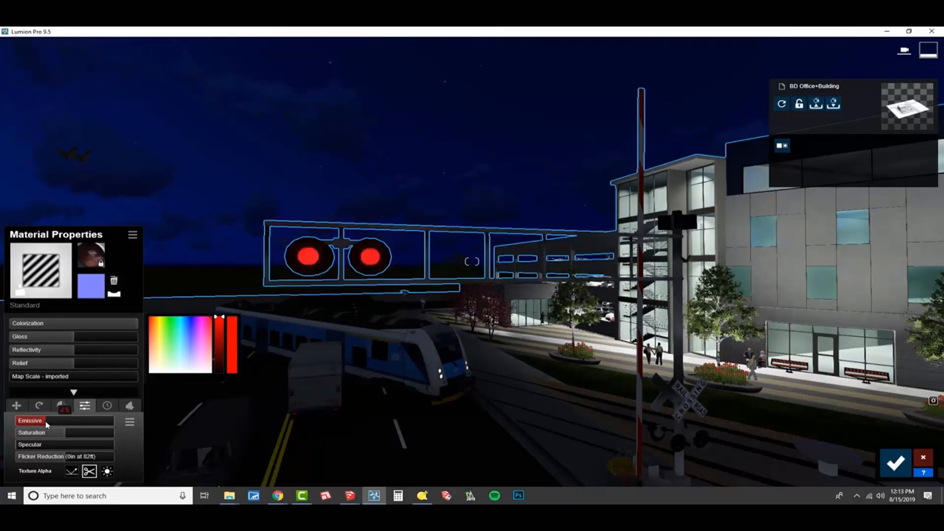
key("Return")
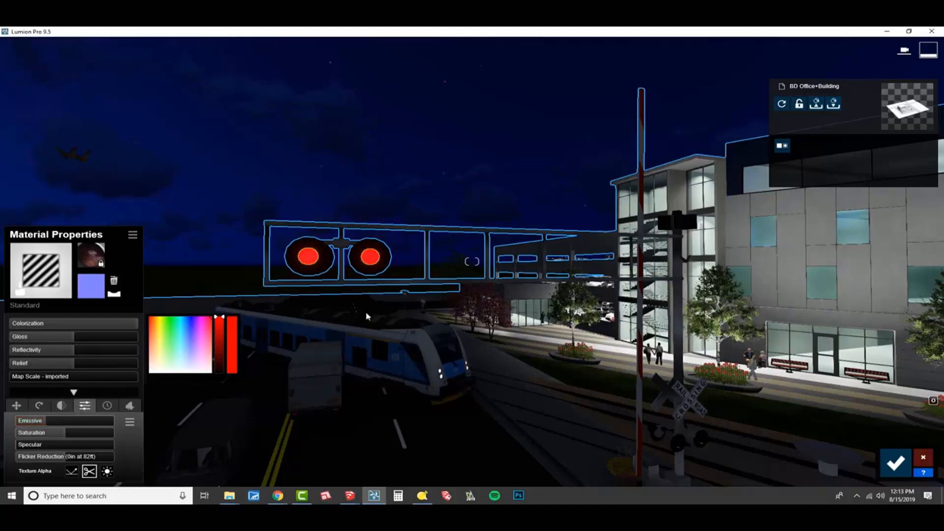
- Assign a Standard material to the WhiteSmoke globes of the sidewalk streetlamp beside the railroad crossing sign
right_click_drag(366, 317, 499, 331)
key("s")
key("s")
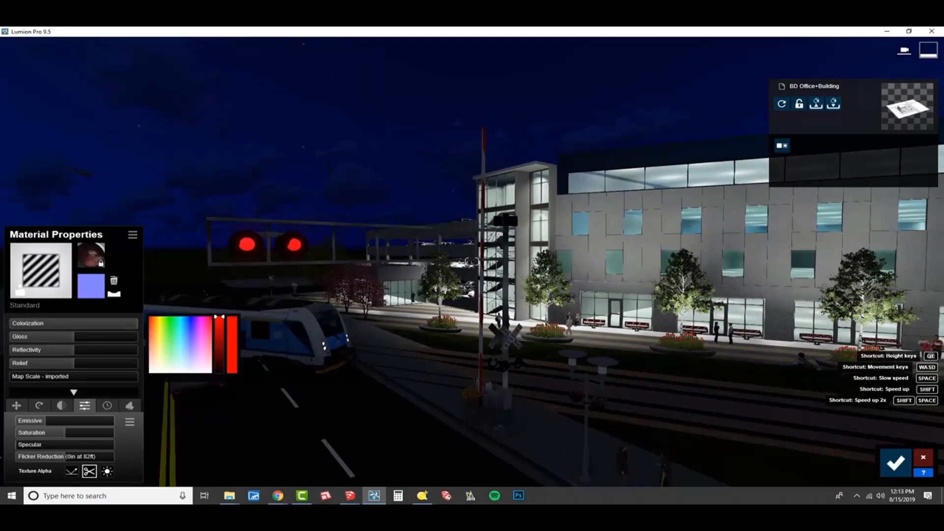
key("w")
right_click_drag(499, 331, 555, 427)
key("w")
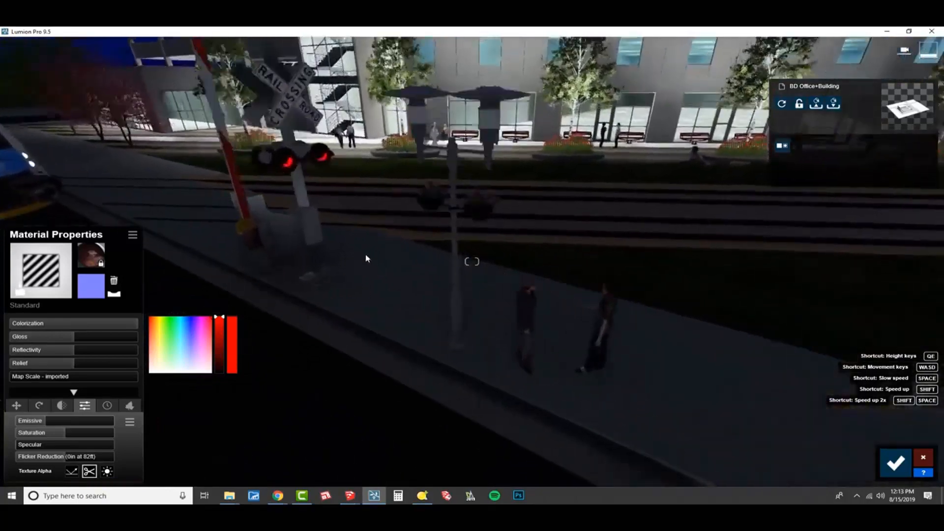
key("w")
right_click_drag(366, 259, 370, 215)
left_click(504, 108)
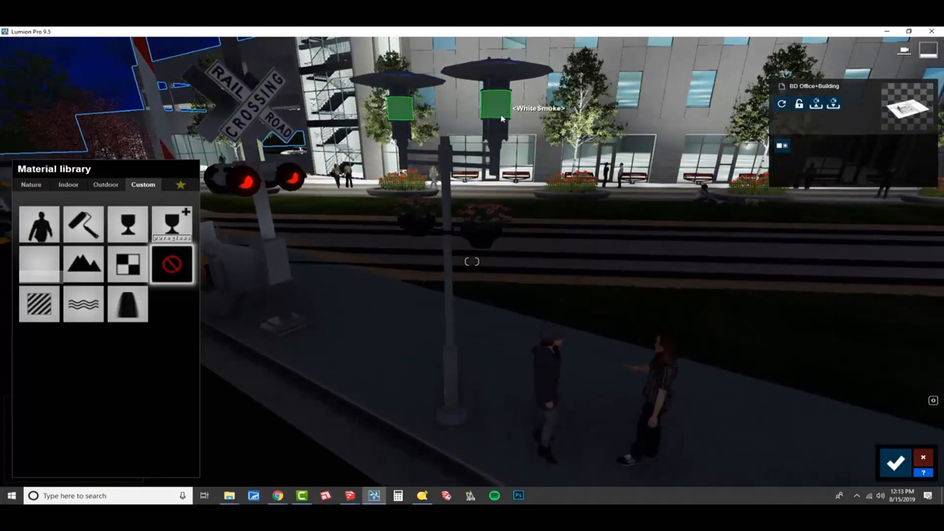
left_click(40, 305)
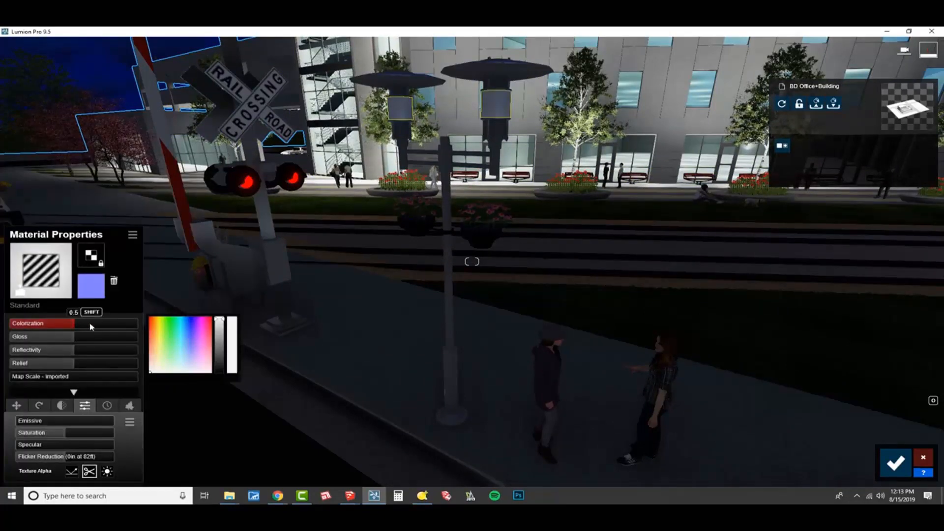
- Set the streetlamp globes' colorization to 1.0 with white and raise their emissive strongly
left_click_drag(91, 326, 139, 325)
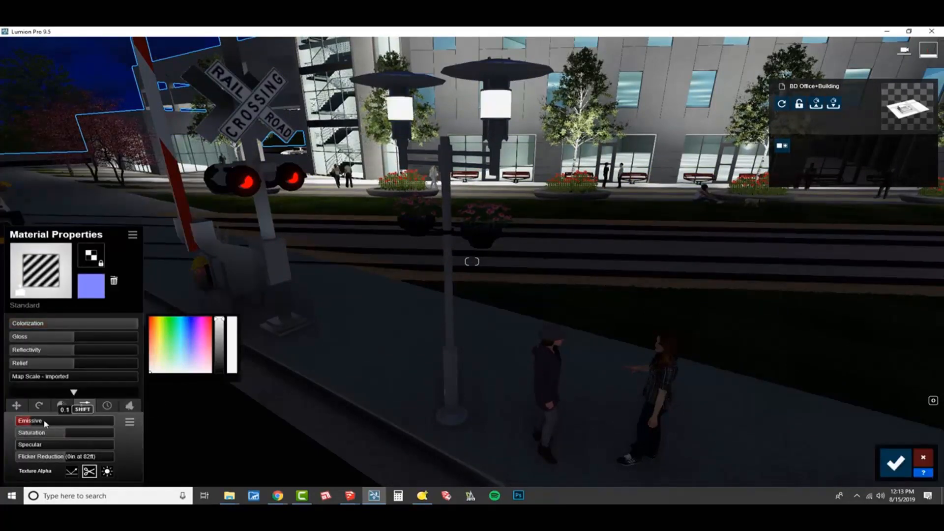
left_click_drag(46, 424, 81, 422)
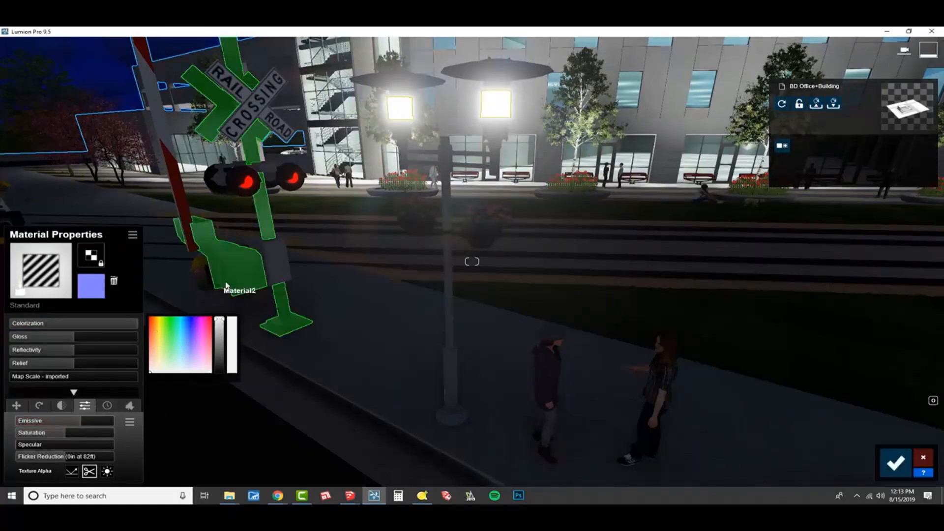
scroll(226, 285, "down", 6)
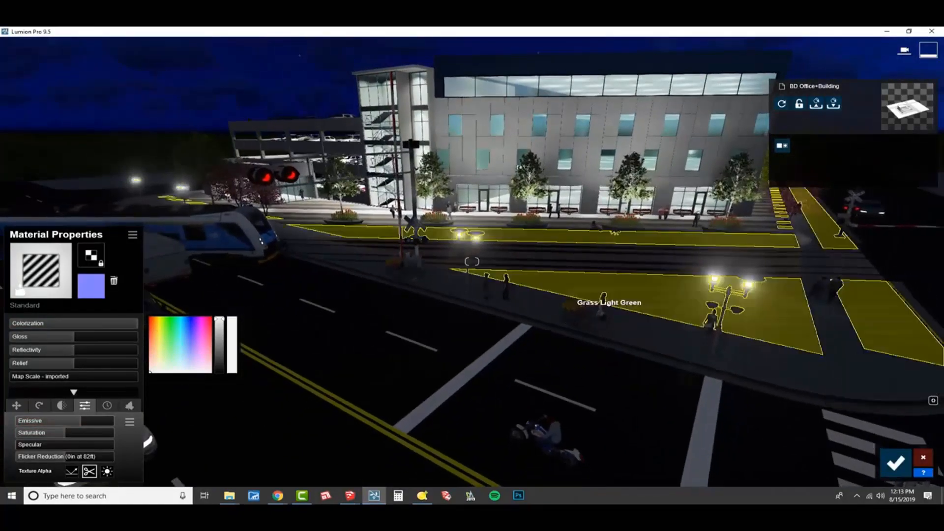
- Reduce the streetlamp globes' emissive to a low level that removes the heavy glare
right_click_drag(609, 309, 565, 298)
key("w")
key("w")
key("s")
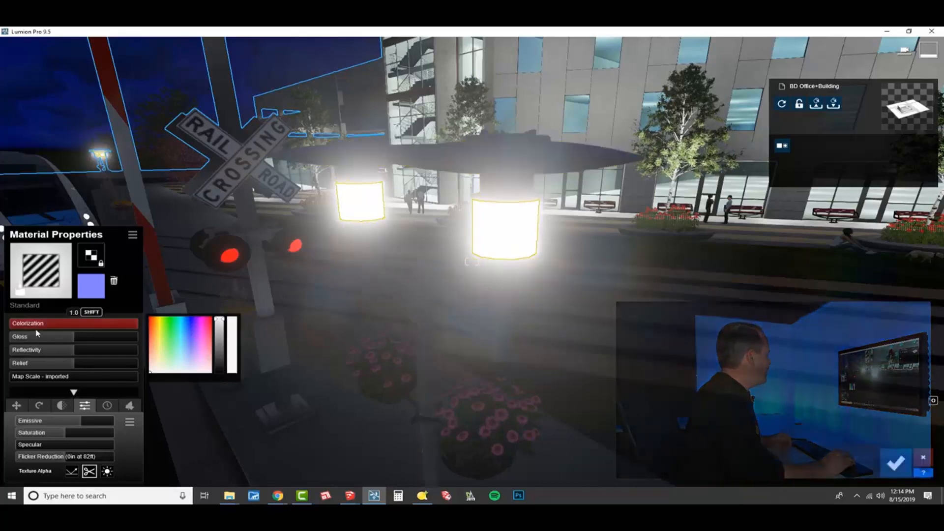
left_click(48, 421)
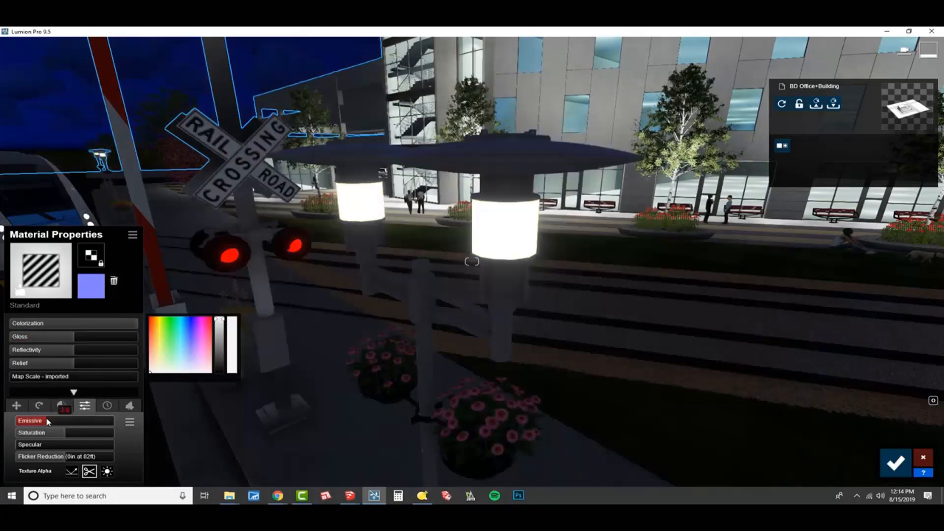
double_click(48, 422)
left_click(48, 421)
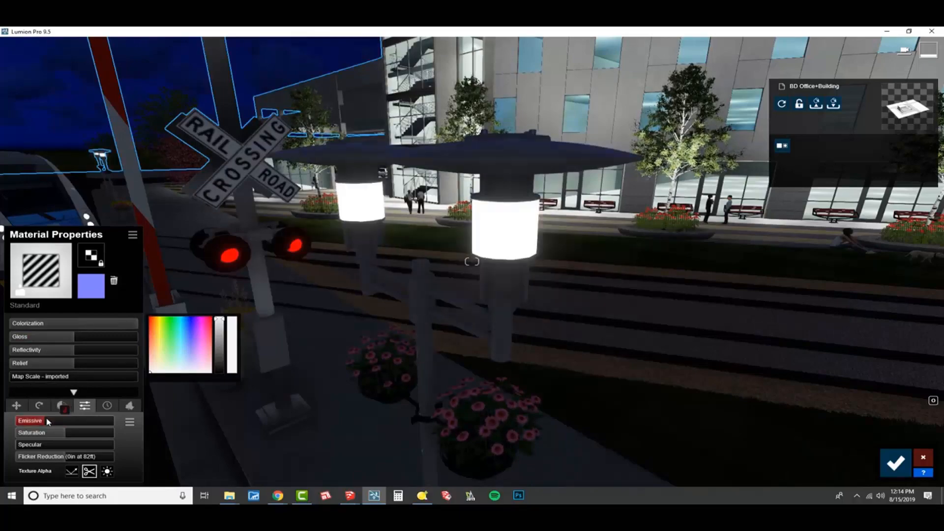
key("shift")
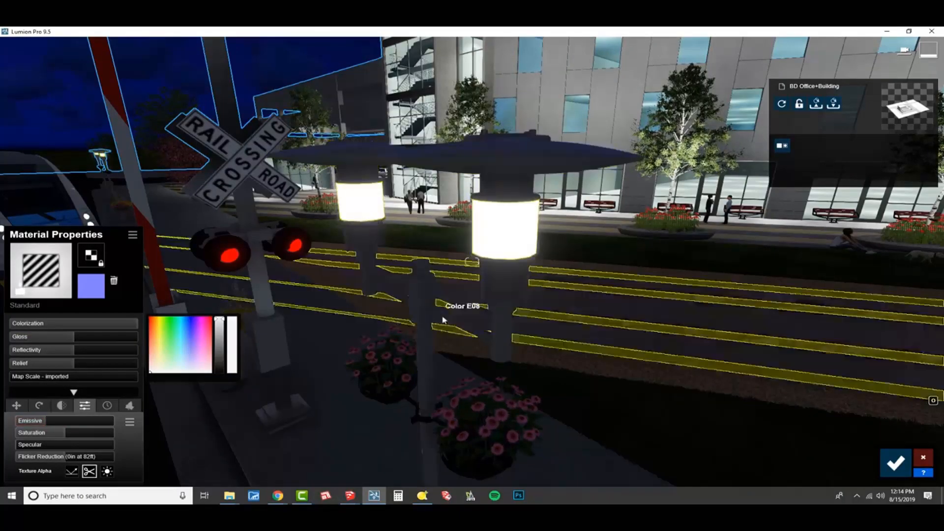
- Save the streetlamp globe material changes and switch back to editing objects
right_click_drag(443, 318, 436, 331)
key("s")
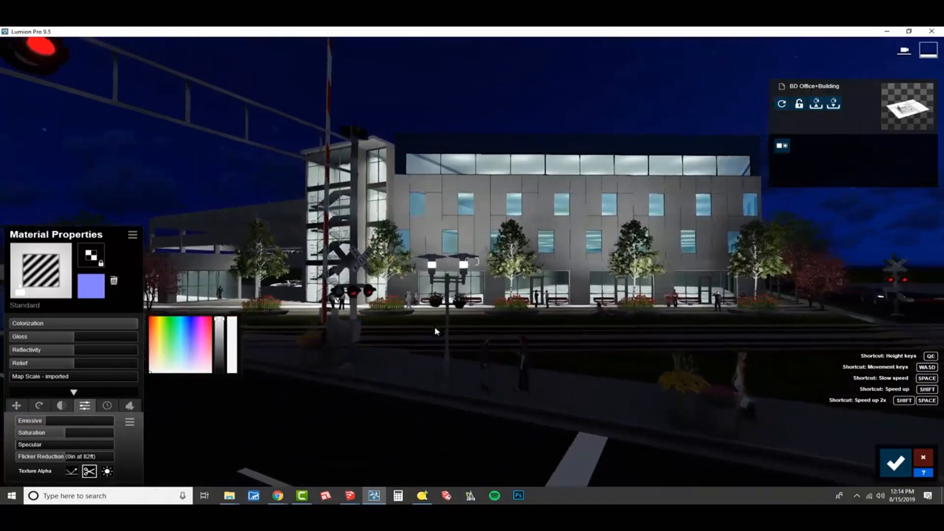
left_click(893, 462)
left_click(28, 422)
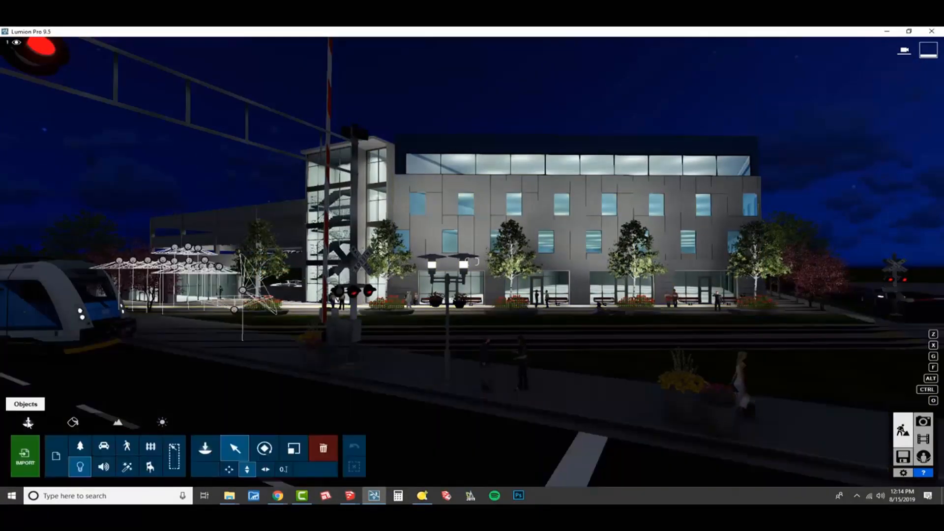
- Select a Lamp05 spotlight at the building's glazed top floor and try a lower brightness on it
left_click(235, 448)
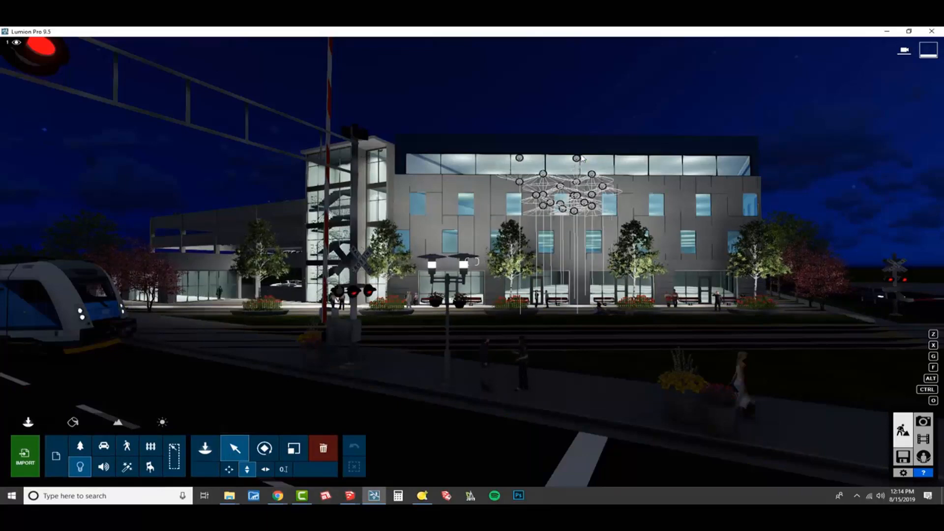
left_click(576, 158)
mouse_move(824, 210)
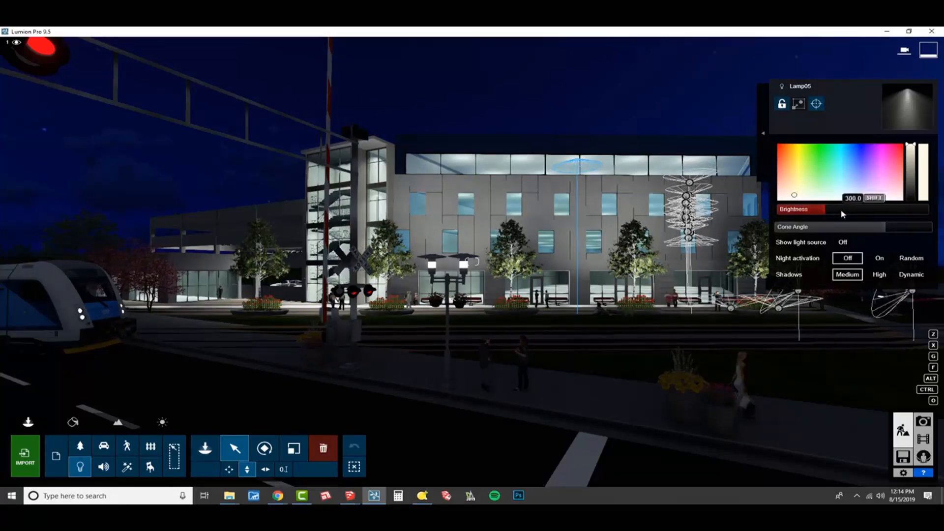
left_click_drag(831, 214, 794, 221)
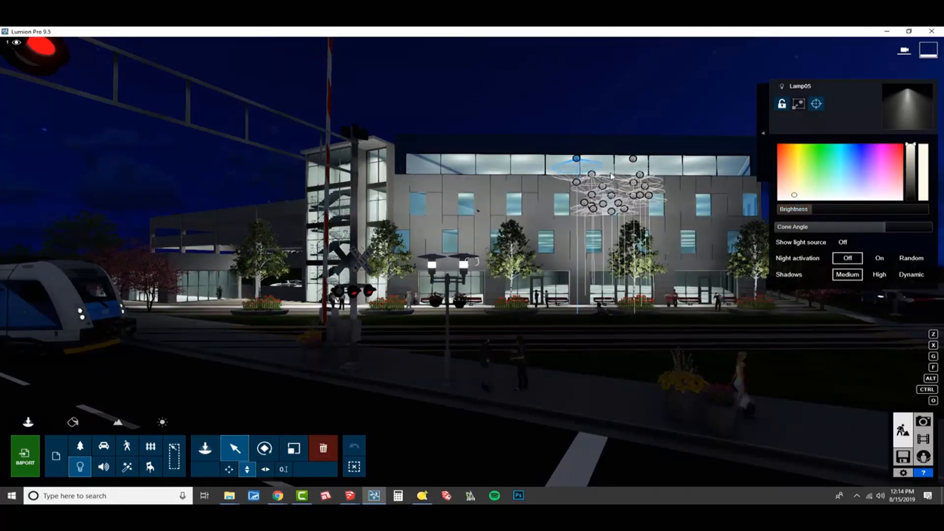
- Try a very low brightness on all identical Lamp05 spotlights, restore their former brightness, and clear the selection
left_click(763, 133)
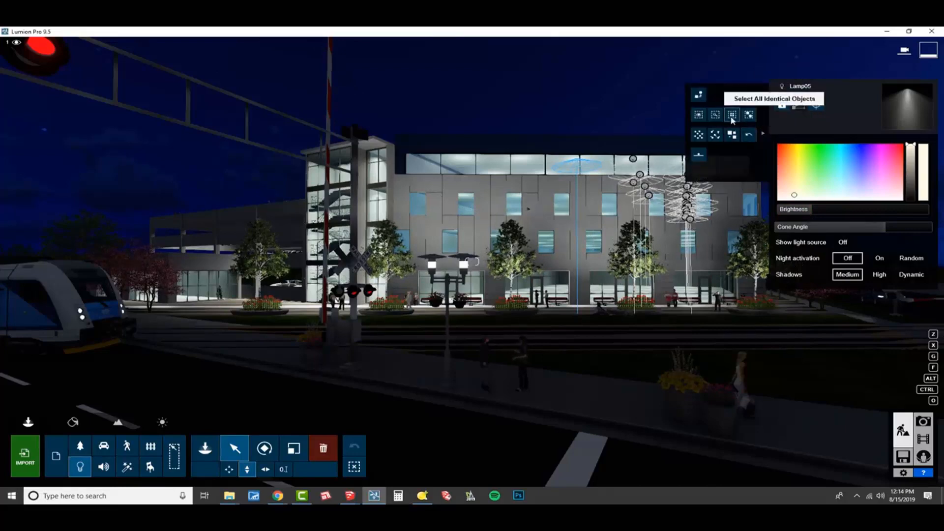
left_click(732, 115)
left_click_drag(787, 211, 811, 226)
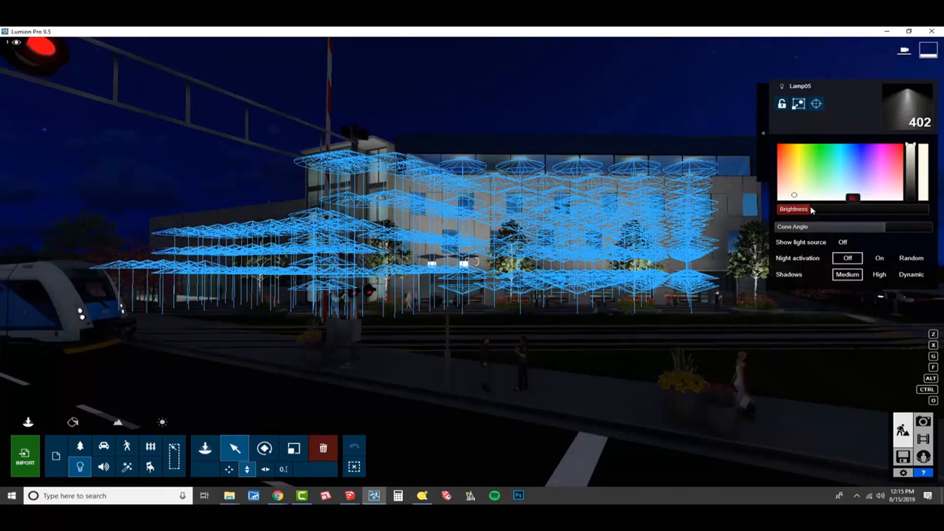
left_click(811, 210)
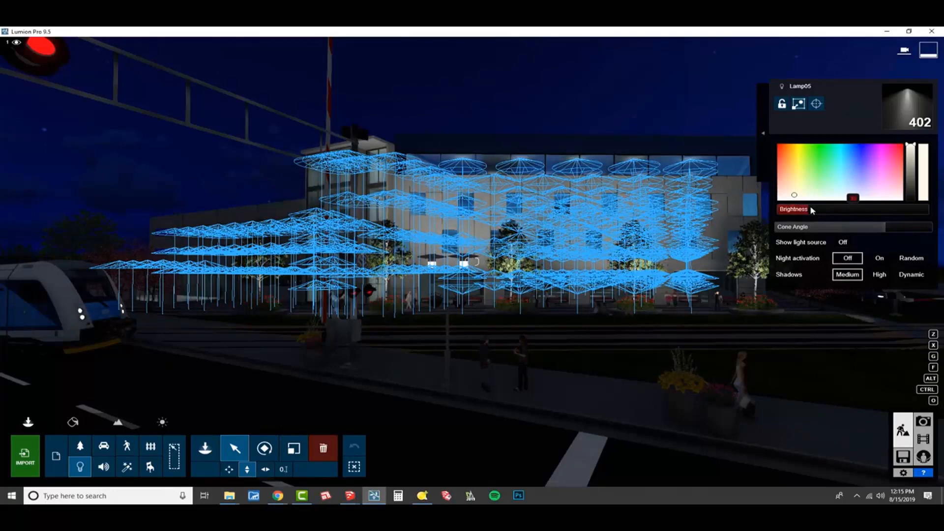
key("Return")
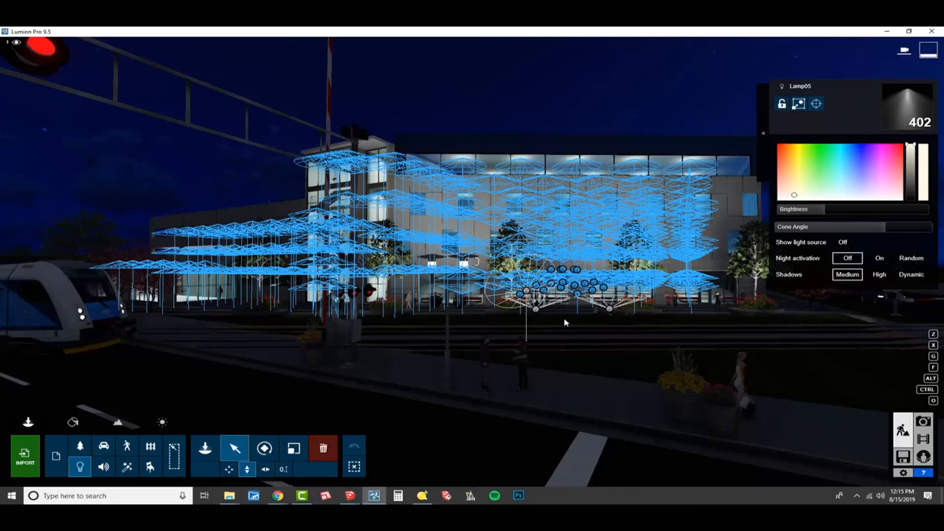
left_click_drag(565, 322, 778, 259)
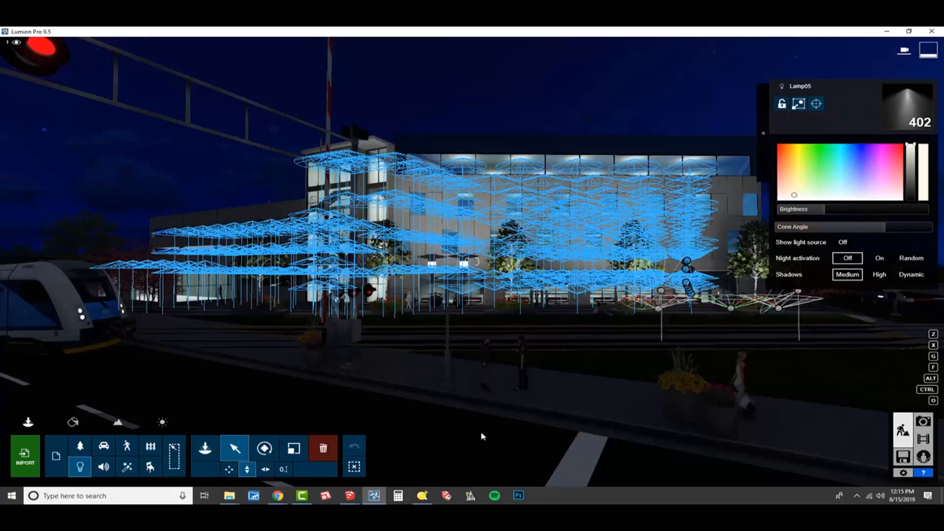
left_click(354, 467)
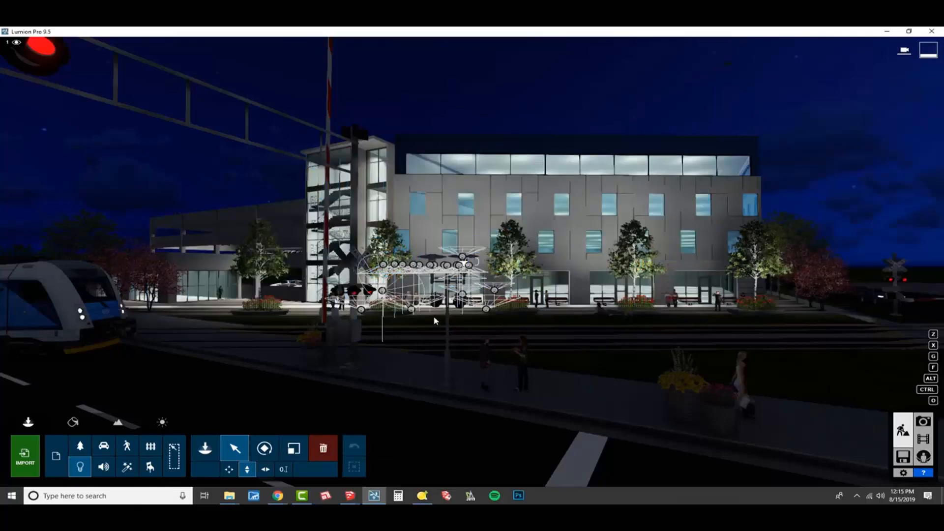
- Review the night lighting of the building from photo 1's saved camera in Photo mode
right_click_drag(430, 357, 443, 352)
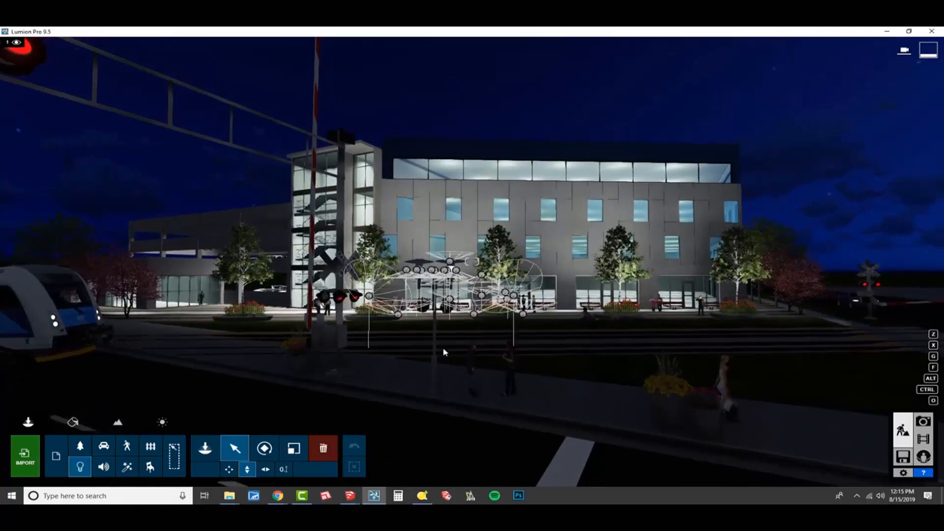
key("w")
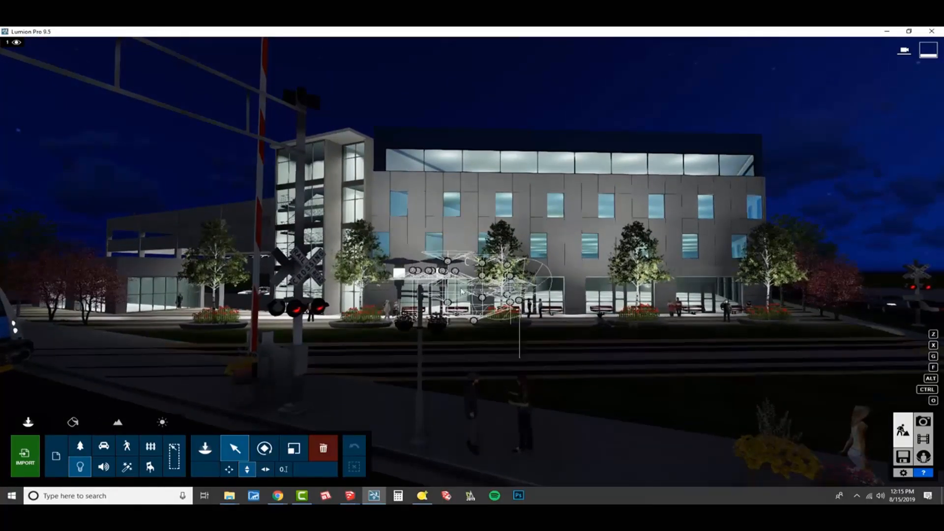
key("s")
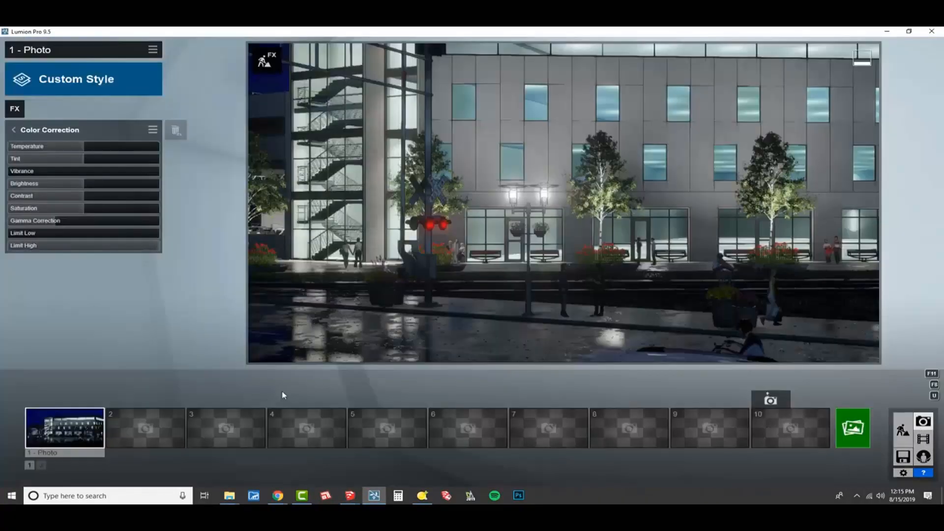
left_click(91, 431)
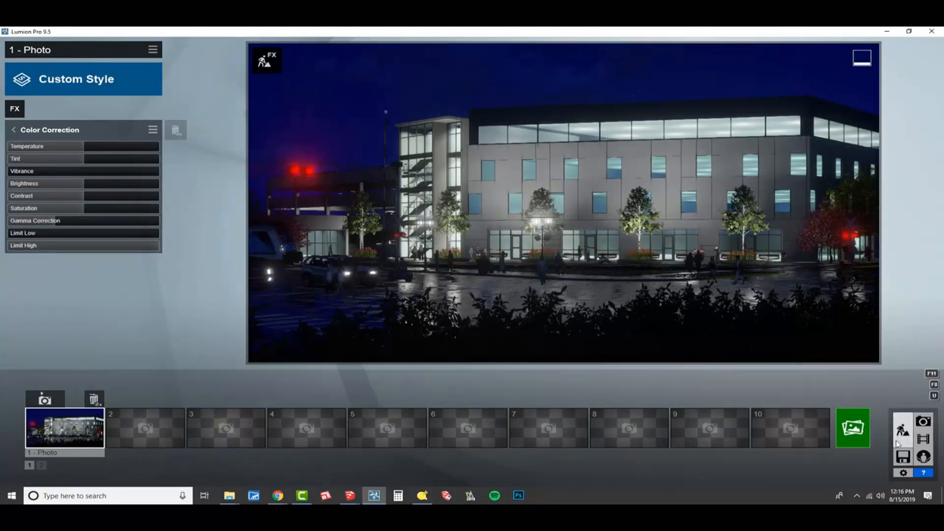
- In Build mode, place an Omni Light about 4.5 ft above the road beside the three women on the crosswalk
left_click(898, 443)
key("w")
right_click_drag(500, 369, 467, 402)
key("w")
key("s")
key("s")
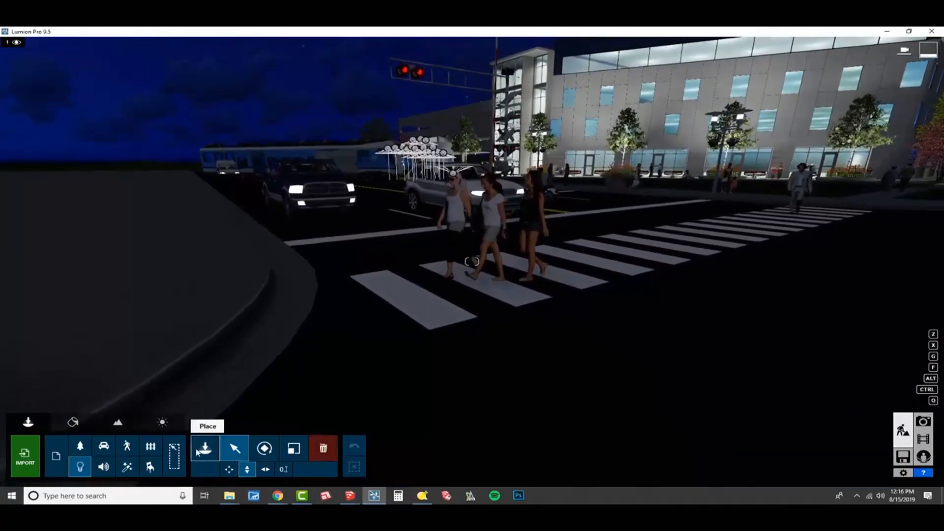
left_click(202, 453)
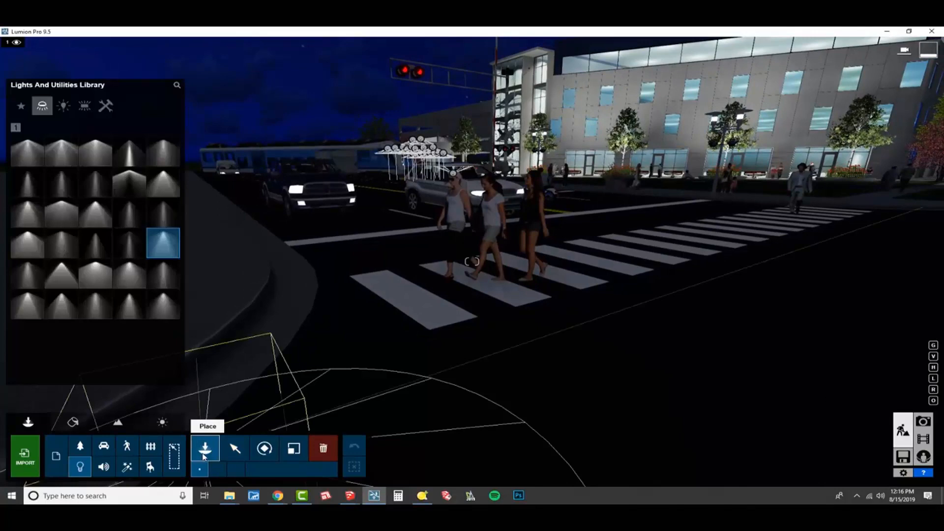
left_click(69, 109)
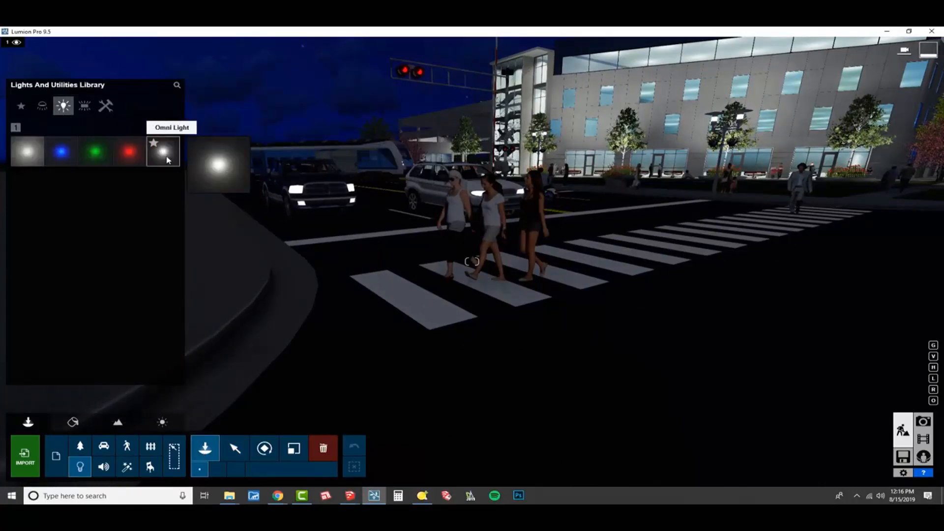
left_click(164, 153)
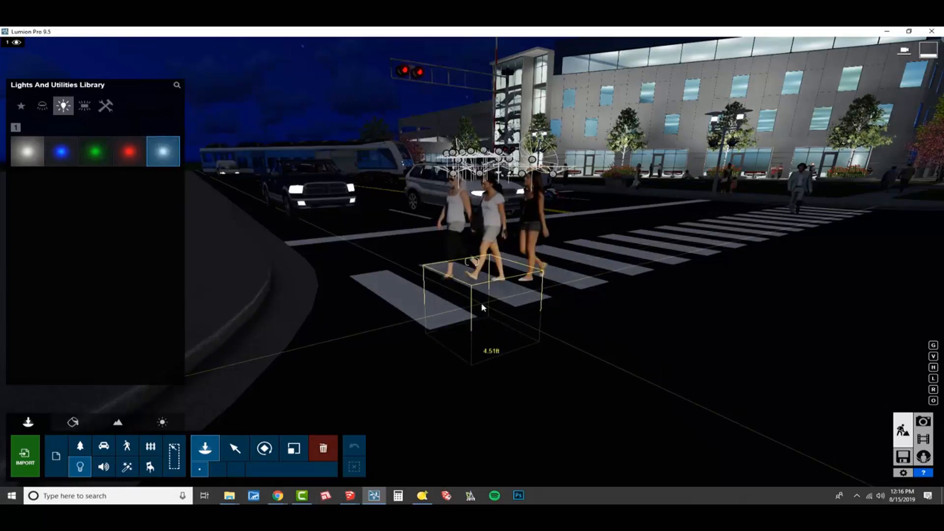
key("h")
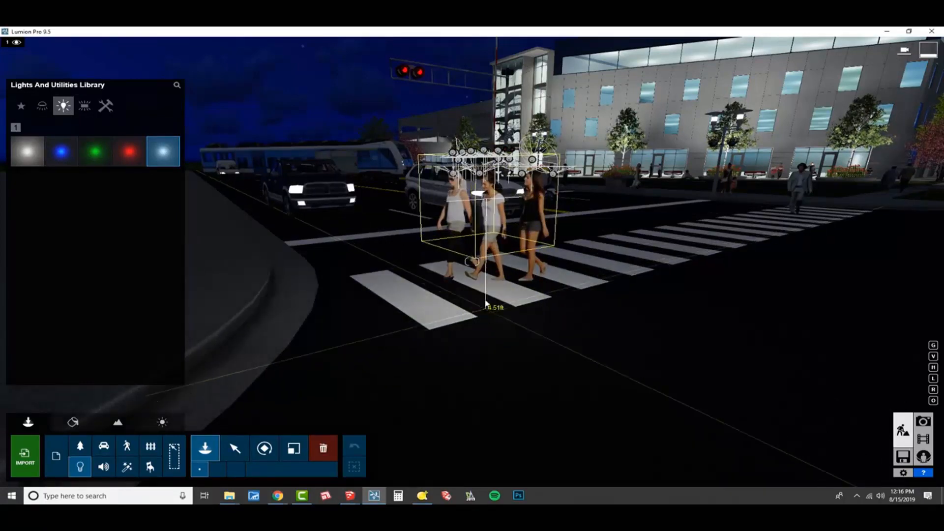
left_click(482, 386)
- Place another Omni Light about 4.5 ft high by the man walking on the crosswalk in front of the building
right_click_drag(481, 386, 868, 295)
key("w")
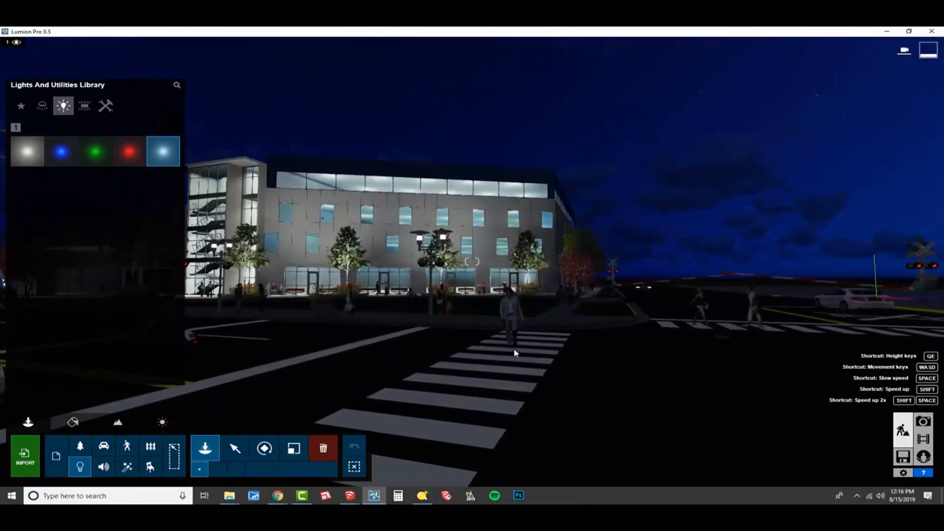
left_click(513, 350)
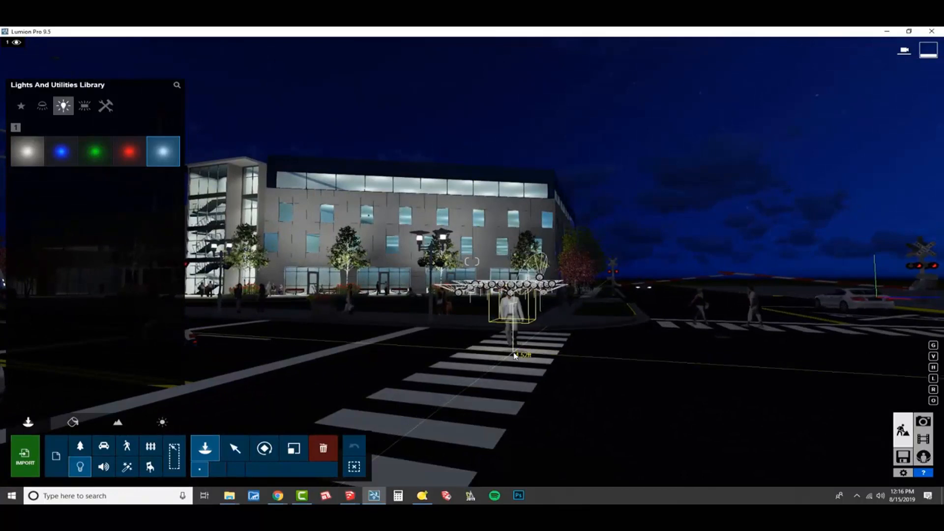
- Place Omni Lights beside the two pedestrians and the cyclist on the side-street crosswalk near the RR road marking
right_click_drag(496, 299, 584, 369)
key("q")
key("w")
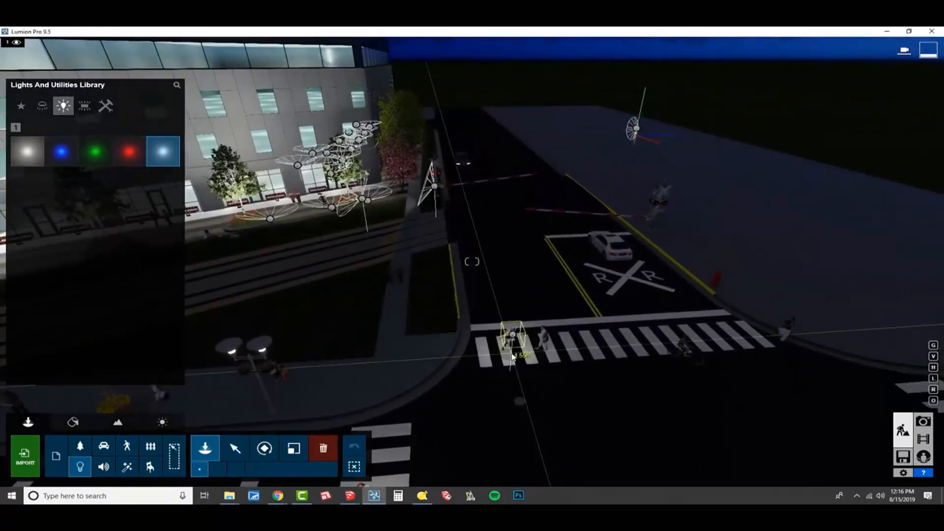
left_click(540, 359)
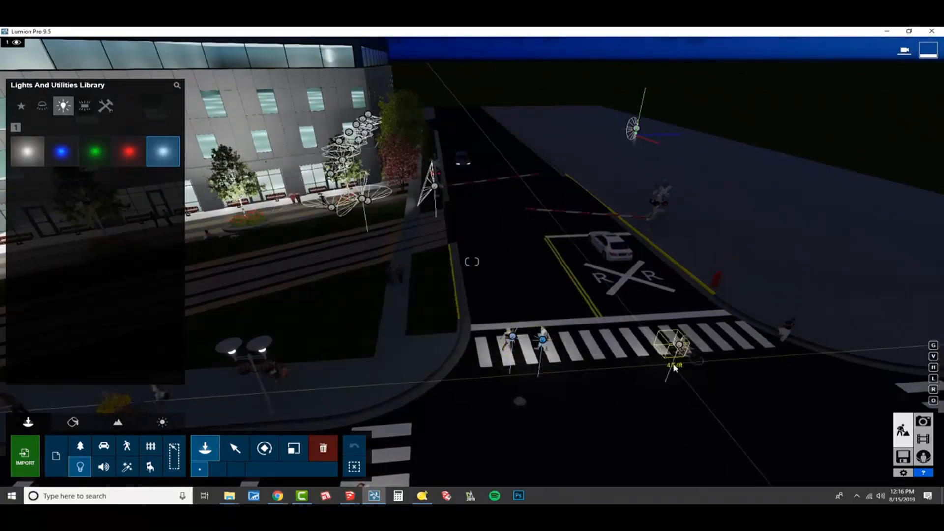
left_click(675, 361)
- Place Omni Lights beside the people along the sidewalk, the couple on the path through the grass, and the motorcyclist
right_click_drag(792, 357, 351, 284)
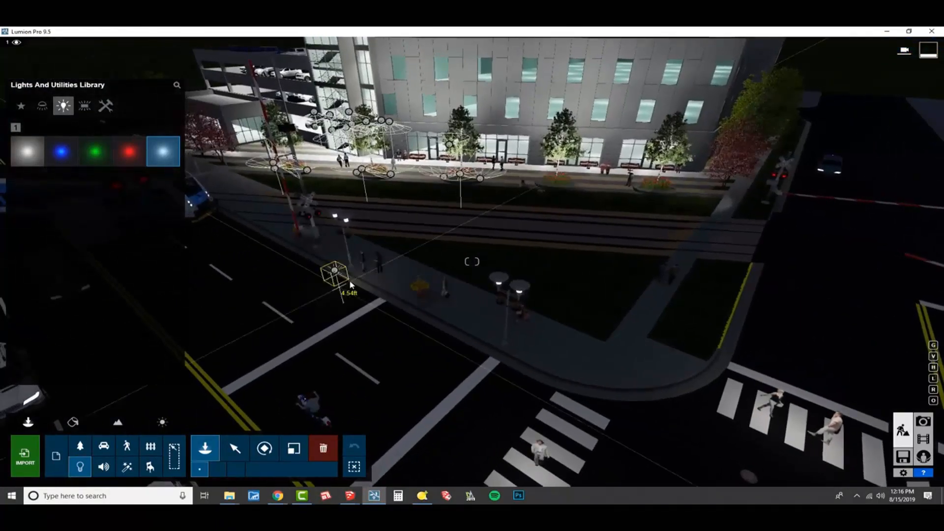
left_click(382, 284)
left_click(450, 324)
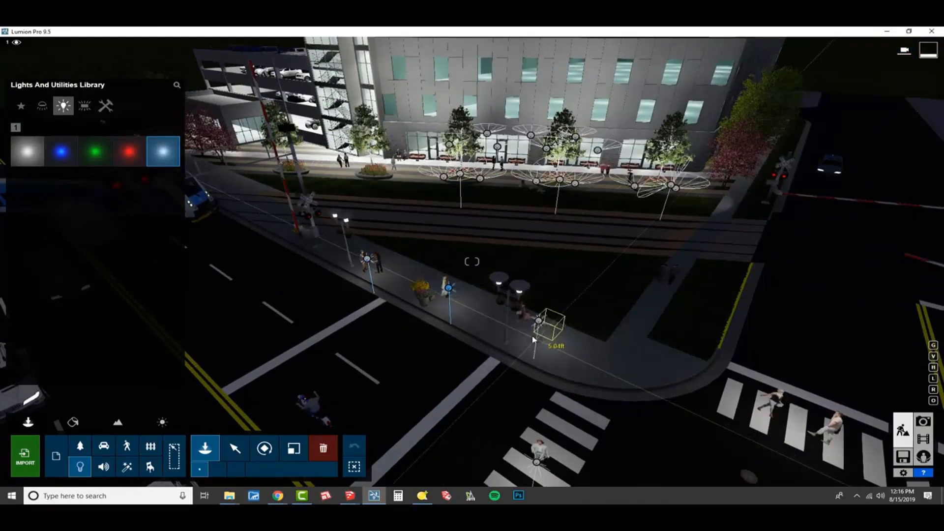
left_click(526, 350)
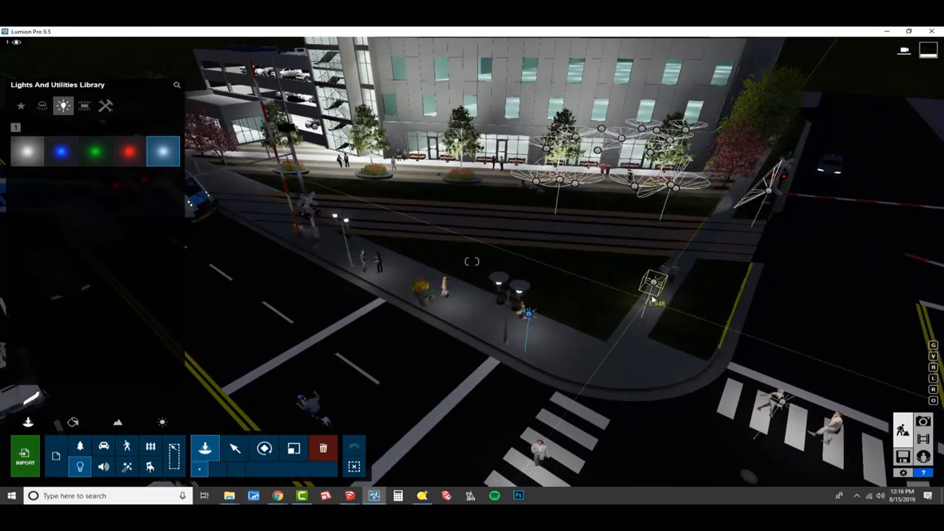
left_click(657, 295)
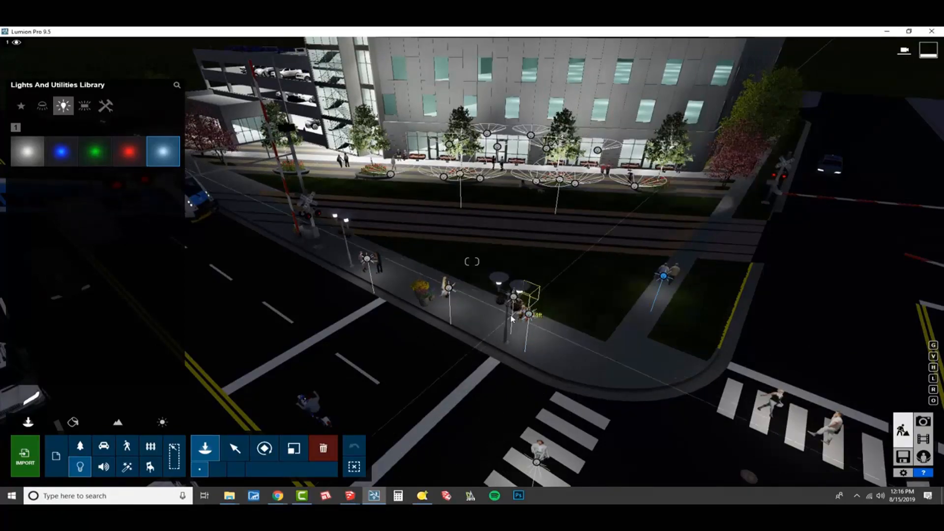
right_click_drag(517, 339, 453, 397)
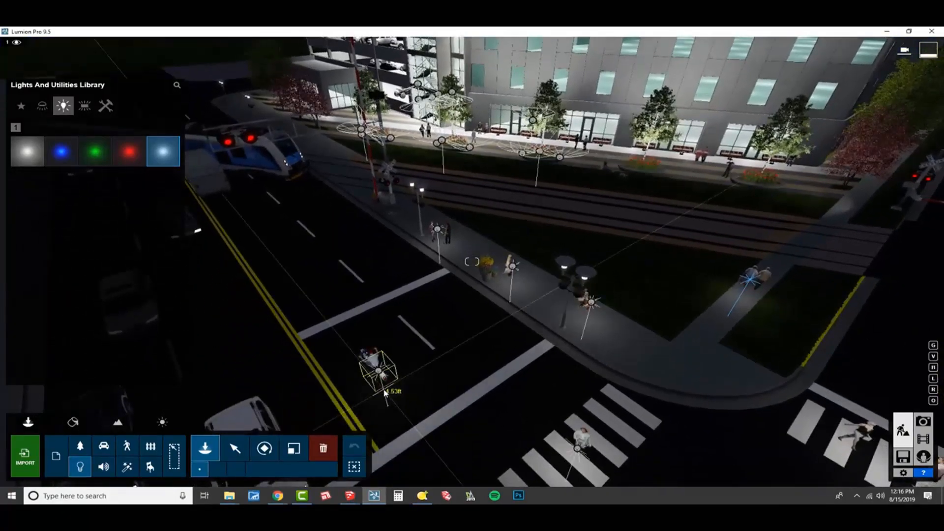
right_click_drag(396, 394, 663, 374)
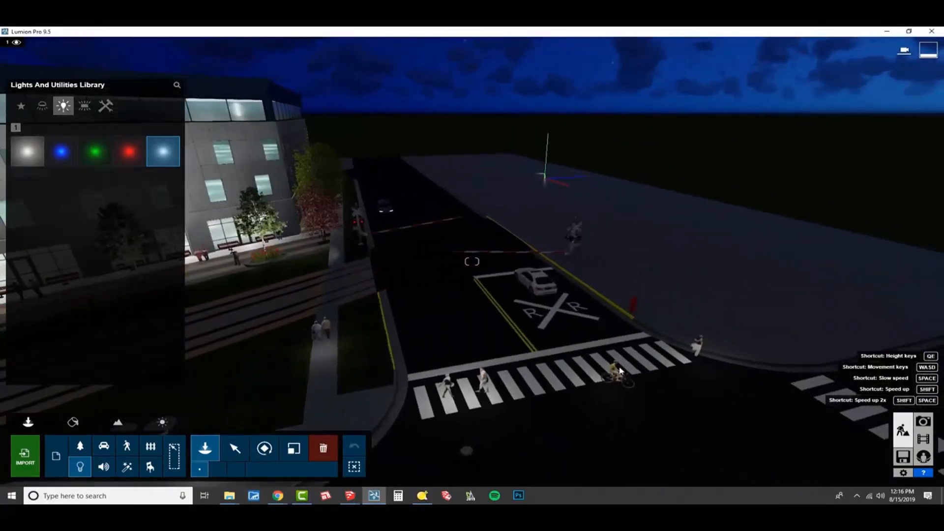
- Restore photo 1's camera in Photo mode to check the people lit by the omni lights
right_click_drag(527, 343, 319, 307)
key("e")
key("s")
key("e")
key("s")
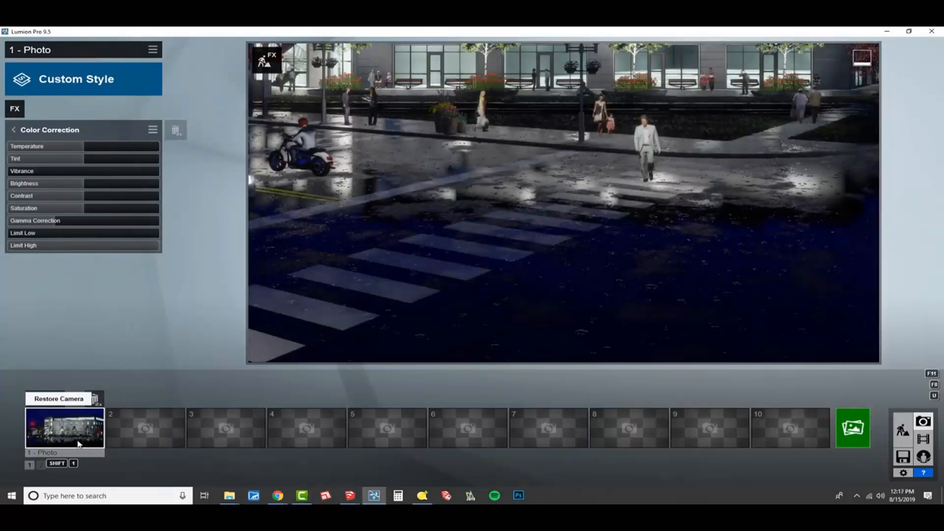
left_click(78, 444)
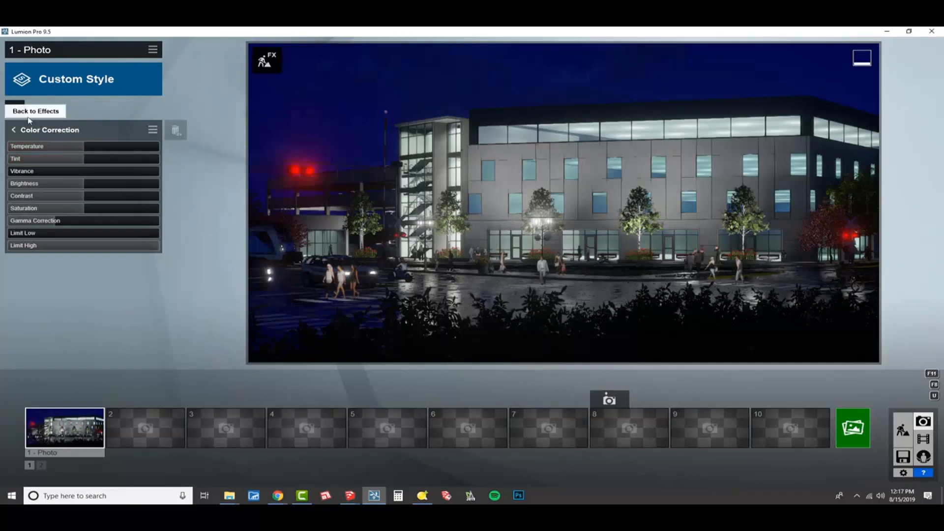
- Add the Moon effect to photo 1
left_click(15, 110)
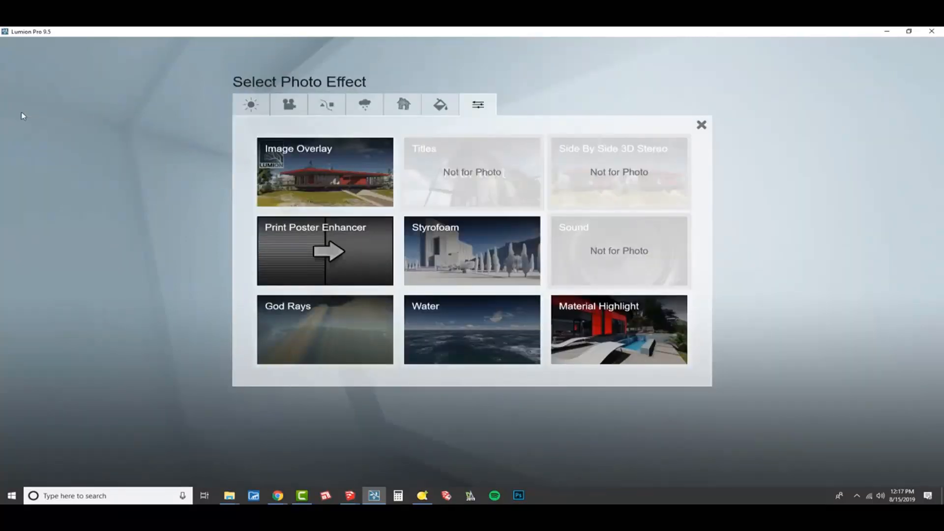
left_click(250, 104)
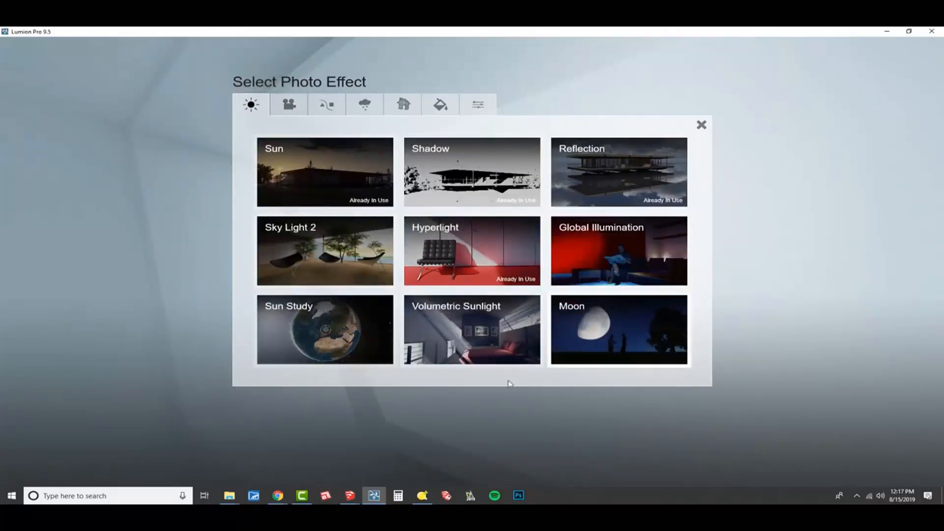
left_click(604, 329)
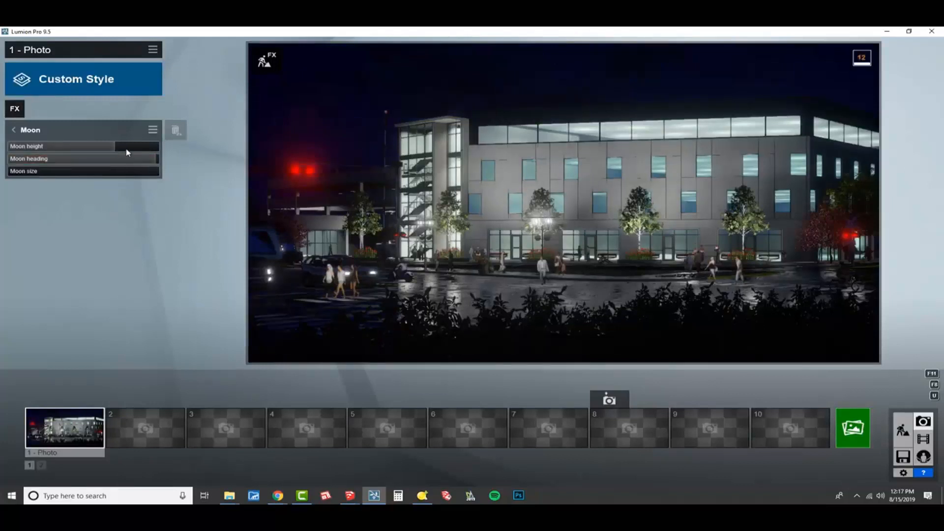
- Set the Moon height to about 0.13 and adjust the Moon heading to position the moon above the building's far roof corner
left_click_drag(120, 150, 34, 153)
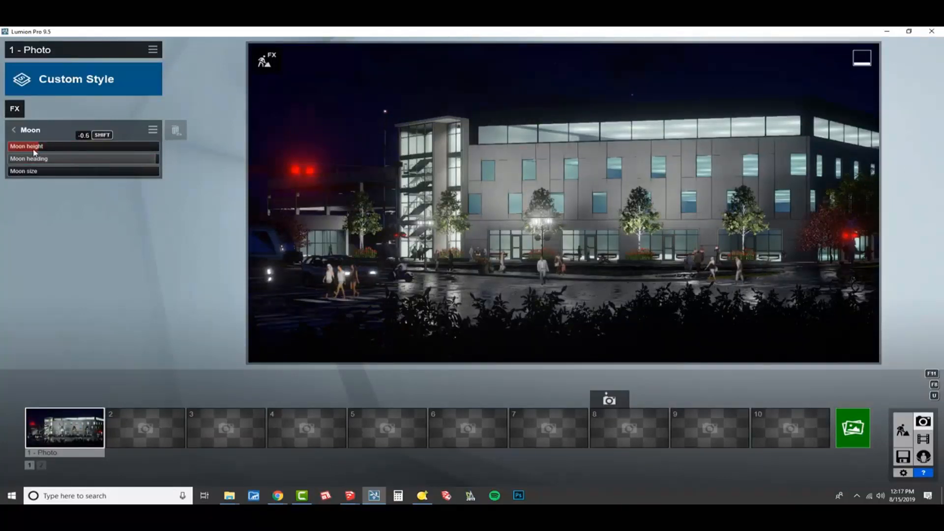
mouse_move(146, 158)
left_mouse_down()
mouse_move(113, 159)
mouse_move(132, 162)
left_mouse_up()
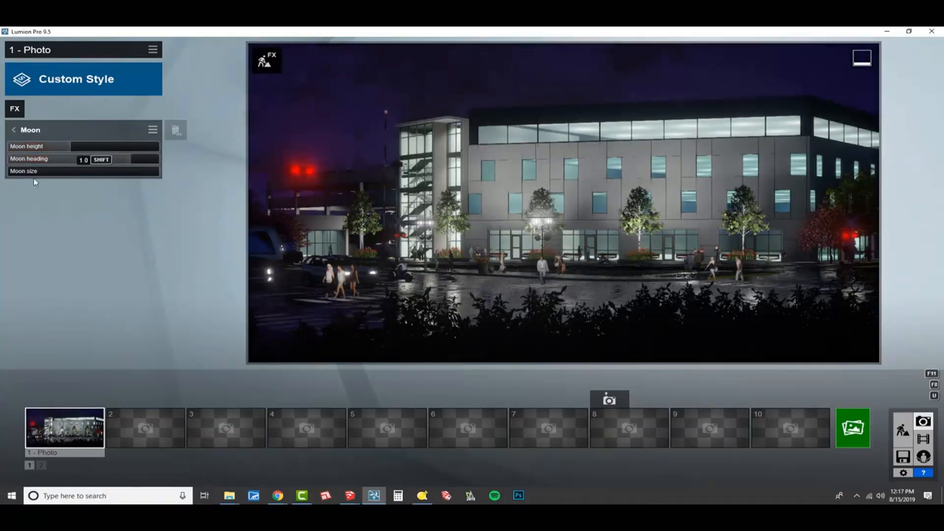
left_click_drag(18, 175, 126, 165)
left_click_drag(85, 146, 6, 175)
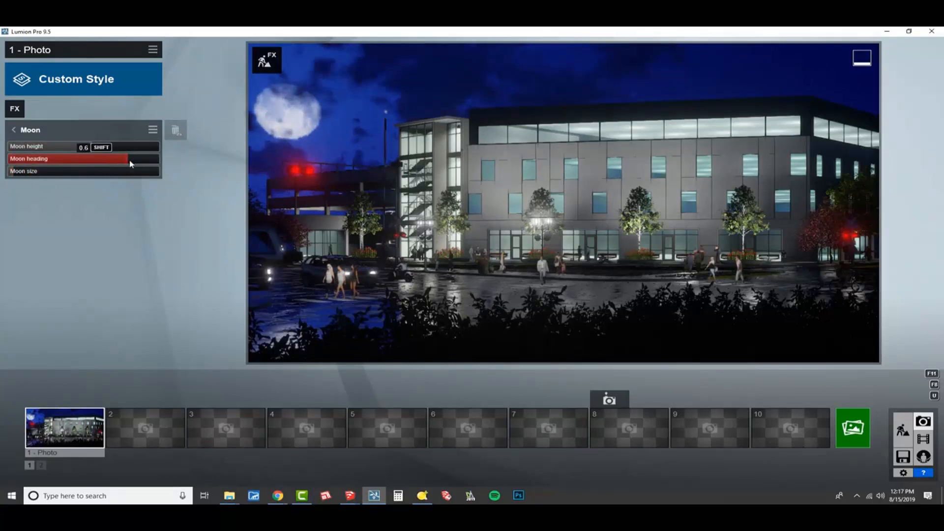
left_click_drag(130, 161, 284, 192, "shift")
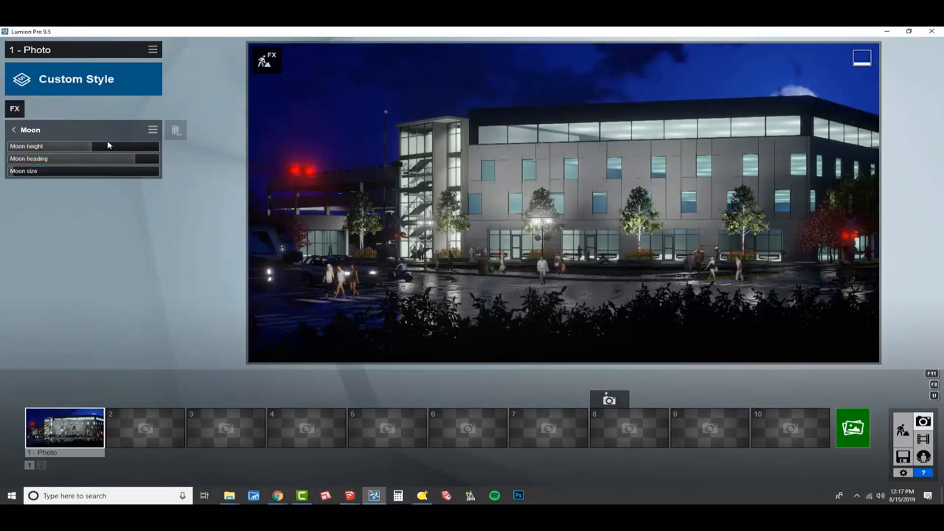
left_click_drag(110, 145, 139, 153, "shift")
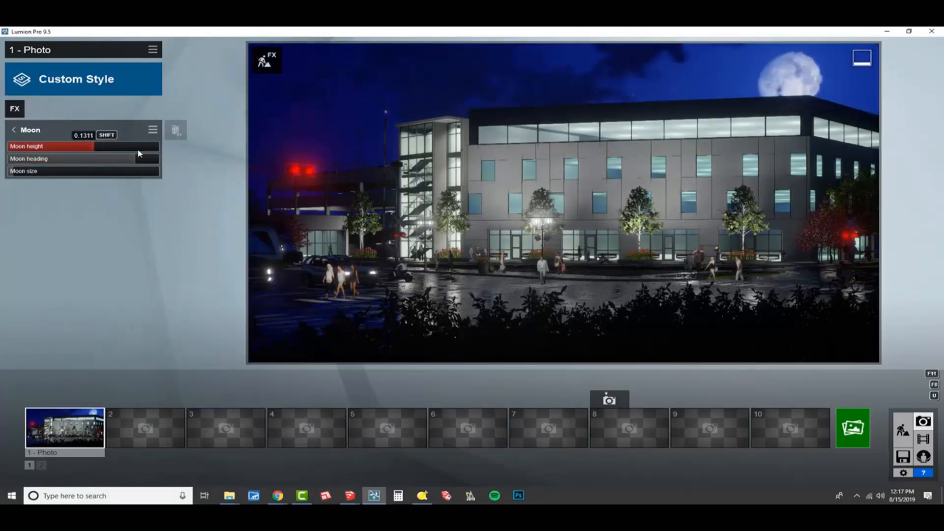
- Add the Sky and Clouds weather effect to photo 1 and shift the cloud position
left_click(15, 108)
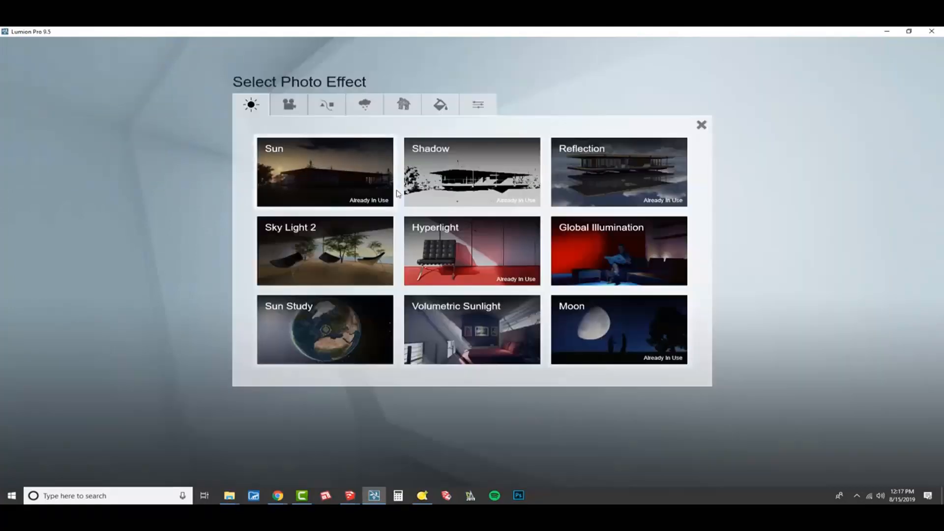
left_click(365, 104)
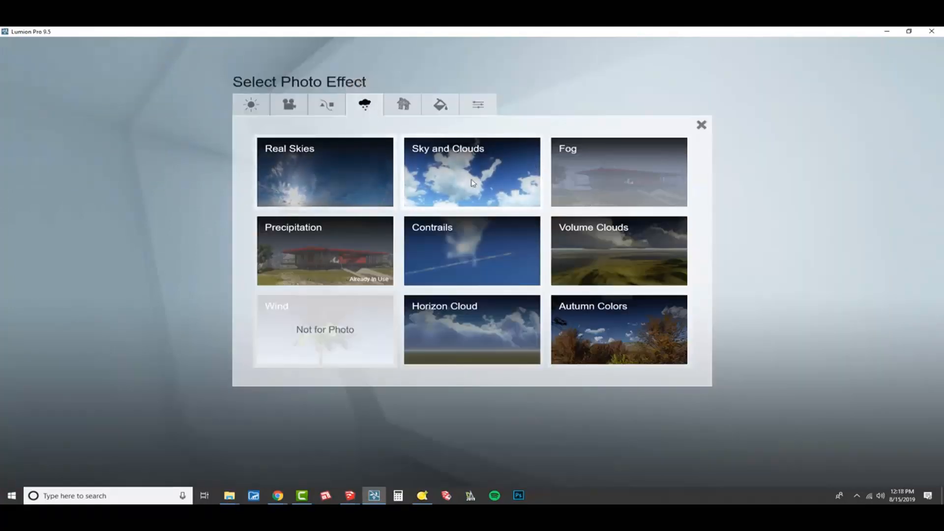
left_click(496, 163)
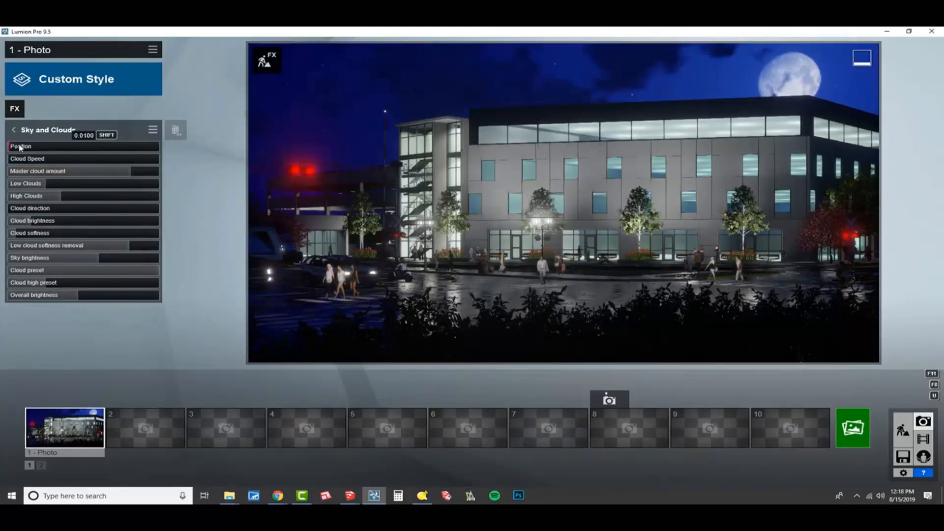
left_click_drag(20, 148, 722, 216, "shift")
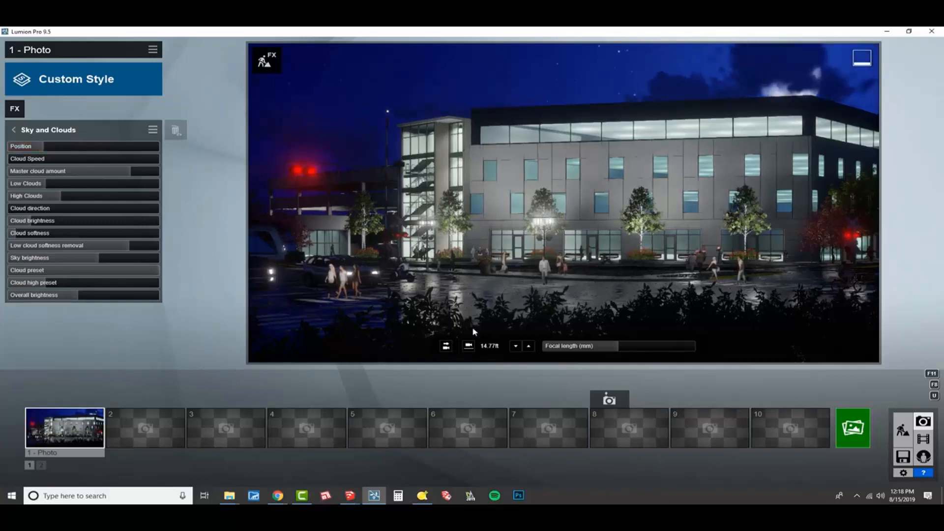
- With photo 1's camera restored, reduce Low Clouds to zero and raise High Clouds to about three quarters
left_click(52, 434)
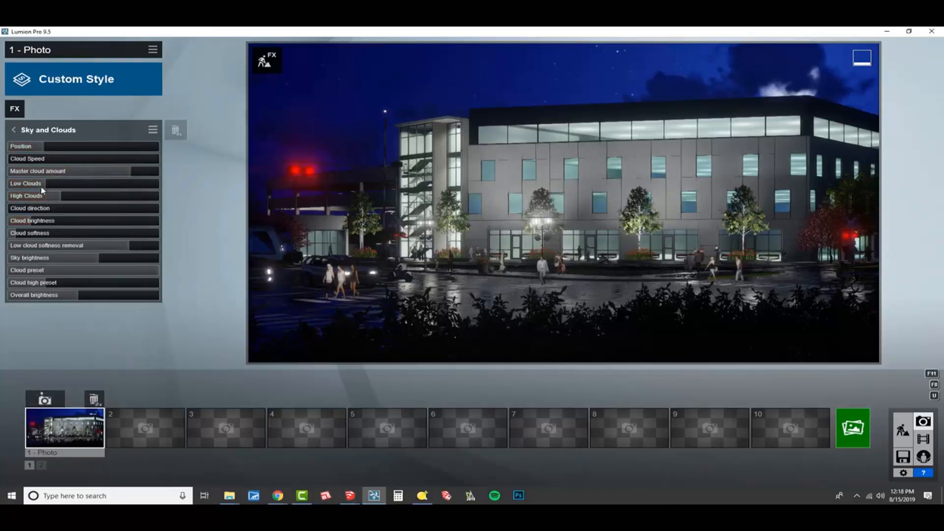
left_click_drag(42, 186, 1, 184)
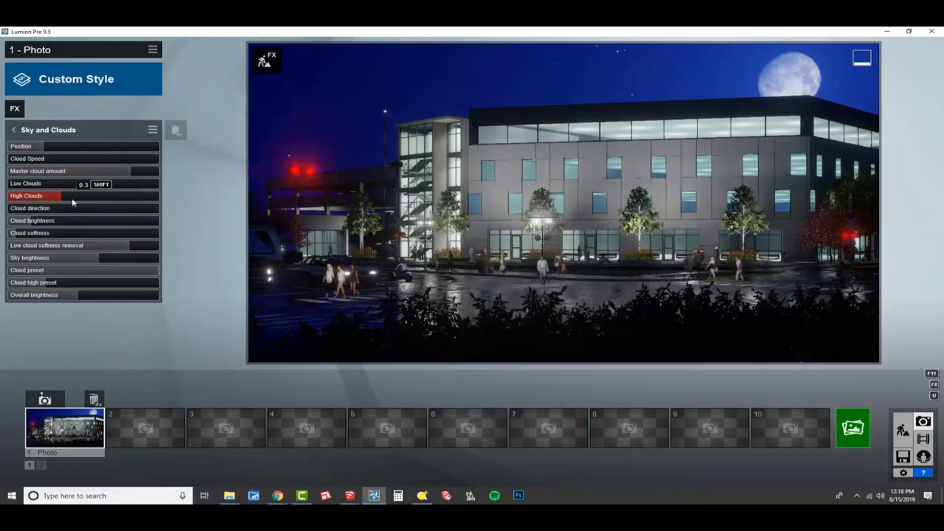
left_click_drag(72, 202, 130, 202)
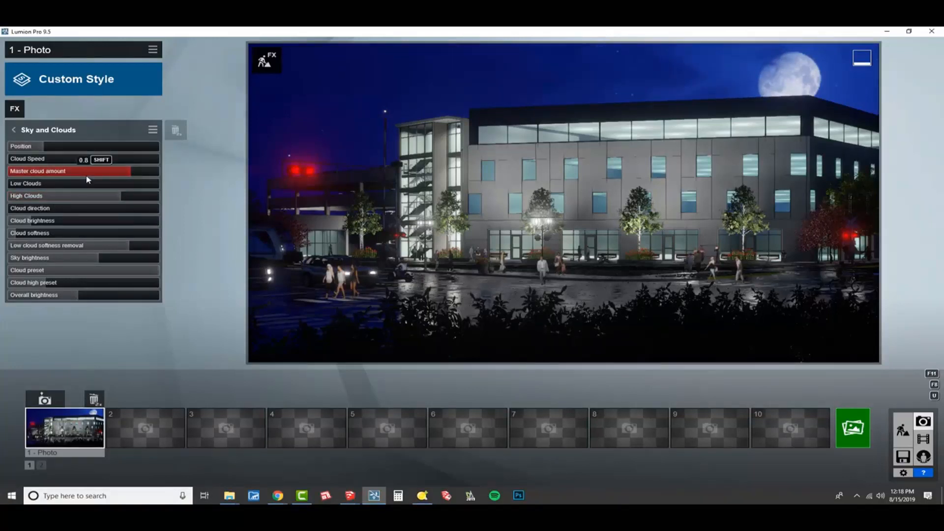
- Return to Build mode and bring the view above the office building and its parking garage
left_click(903, 430)
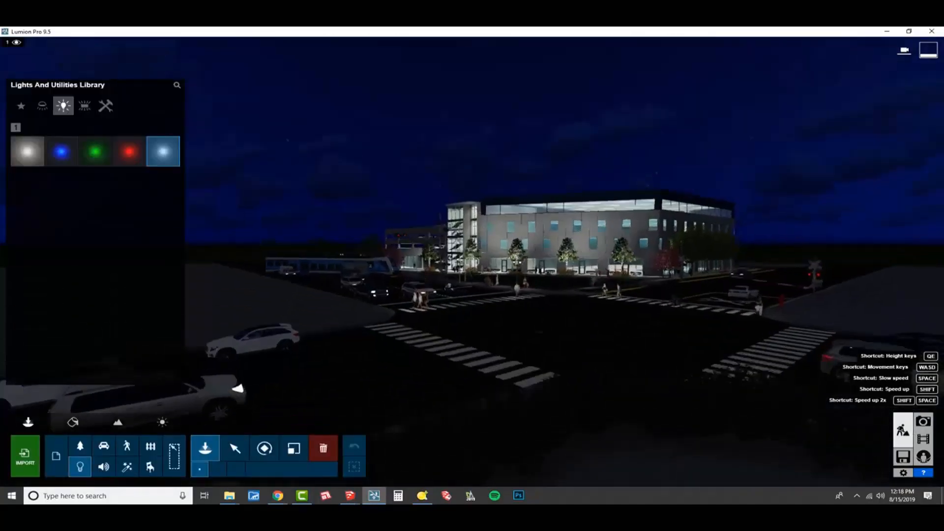
key("w")
key("q")
right_click_drag(942, 315, 943, 446)
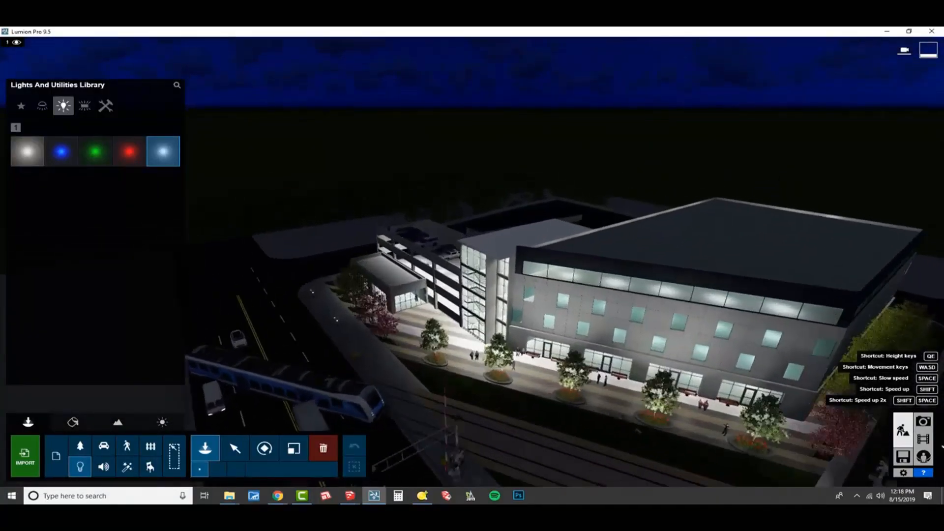
key("q")
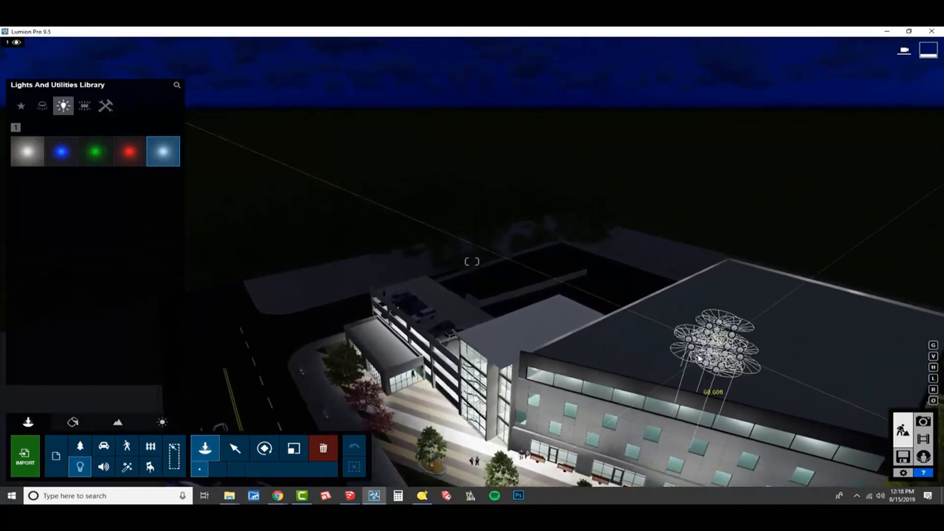
- Switch to Chrome and open the FormFonts website in a new tab
left_click(278, 495)
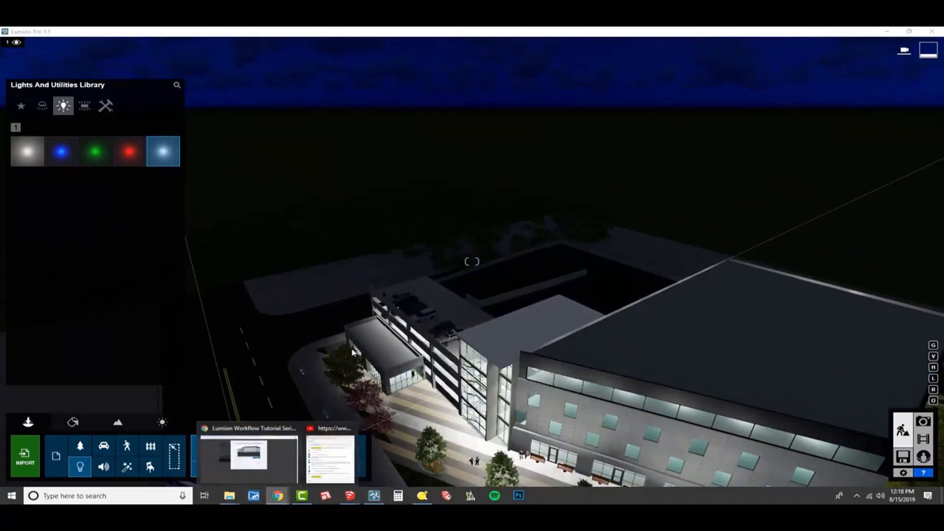
left_click(270, 457)
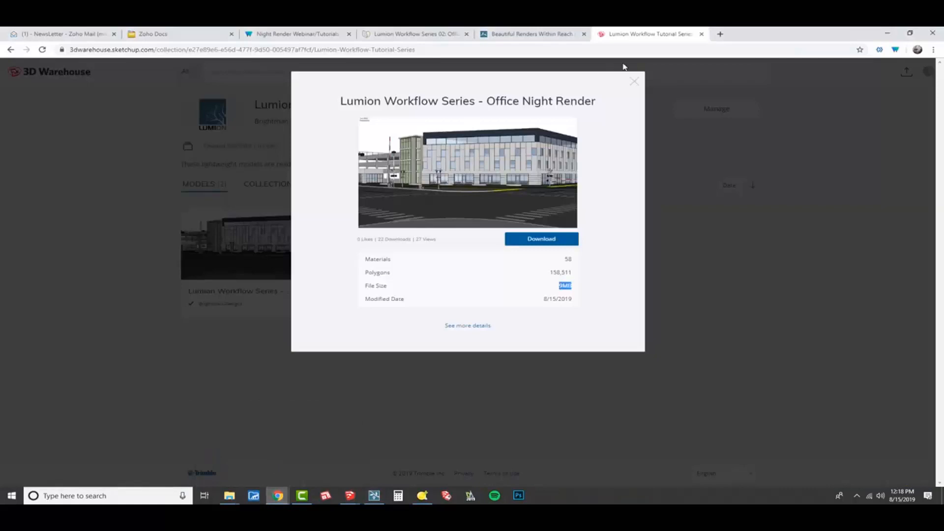
left_click(720, 34)
type("formfonts.com")
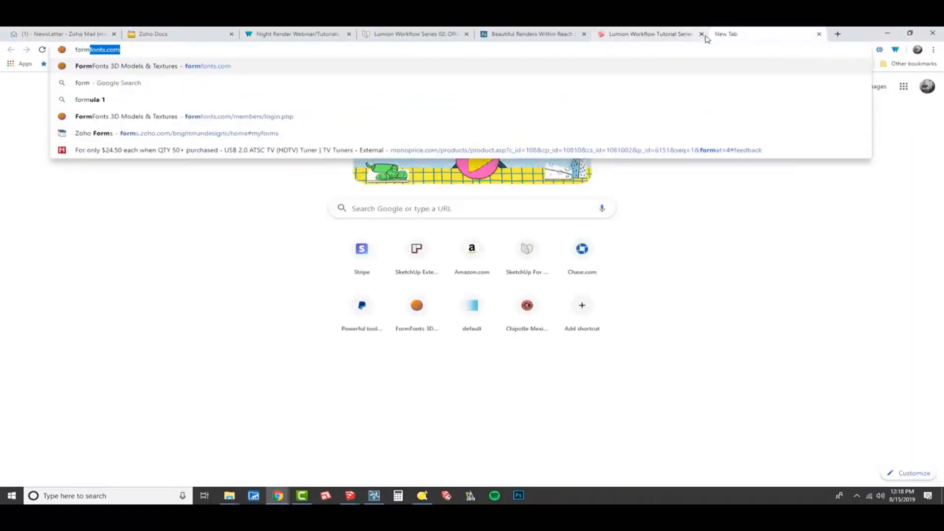
key("Return")
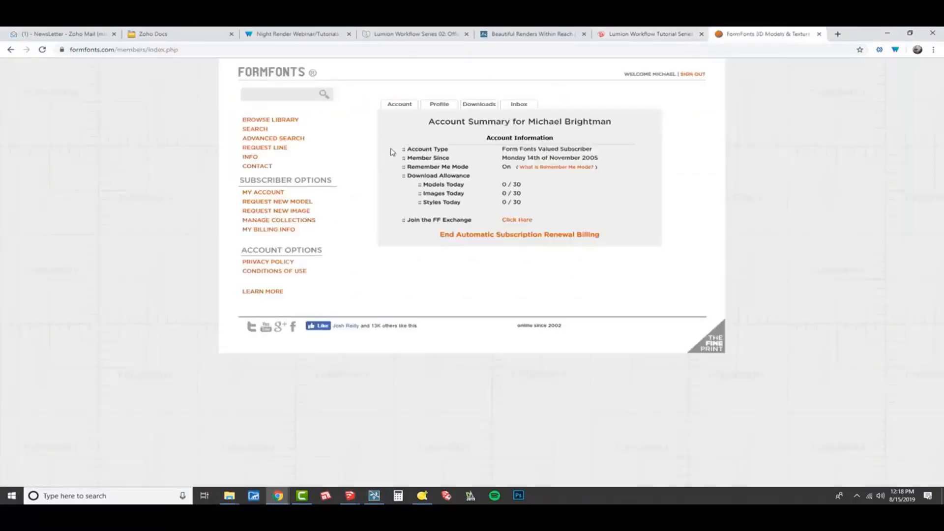
- Search FormFonts for fireworks and view the second configuration of the 2D Fireworks 1 model
left_click(280, 95)
type("f")
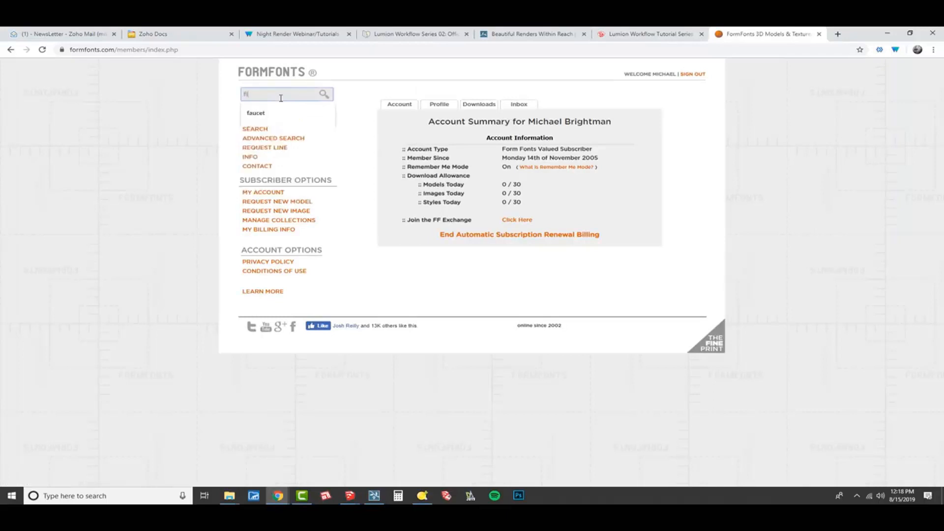
type("ireworks")
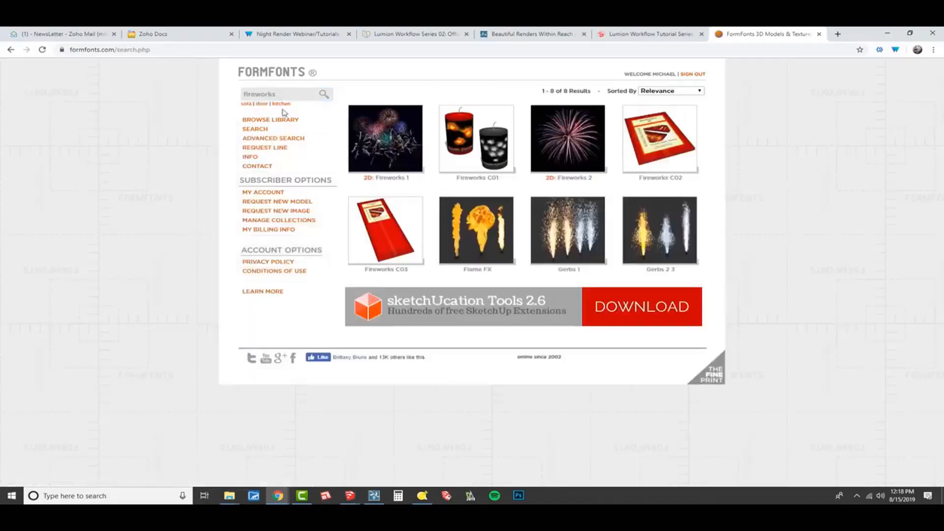
left_click(387, 125)
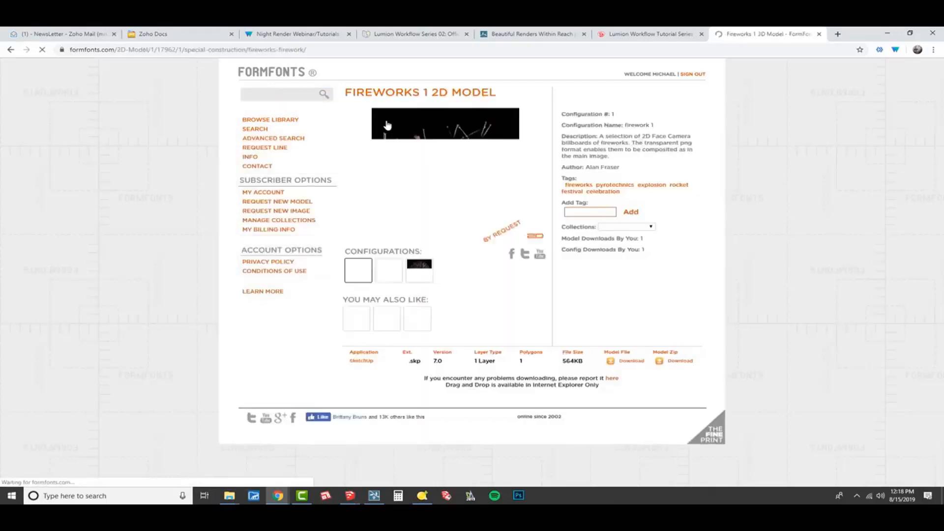
left_click(389, 270)
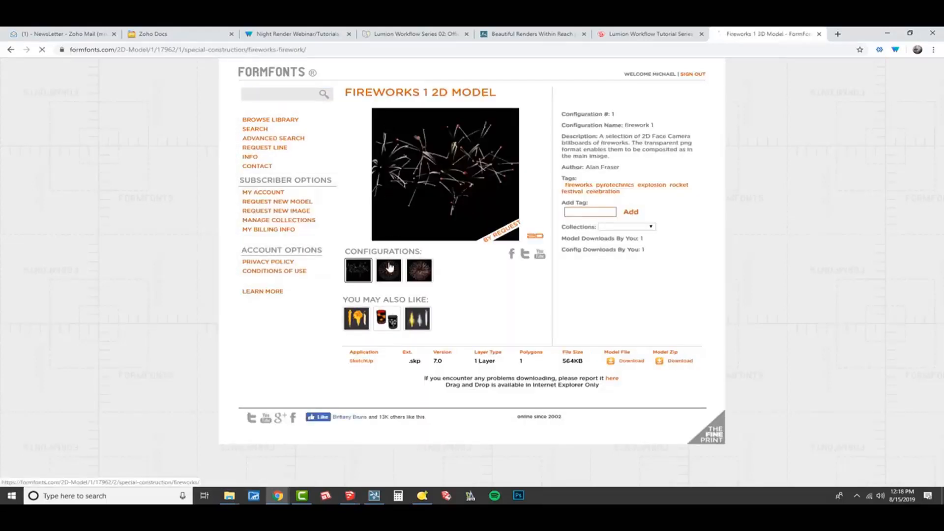
- Switch back to Lumion, start importing a new model, and browse to Visualization > BD RESOURCES > BD COMPONENTS > MISC > EFFECTS
key("alt+Tab")
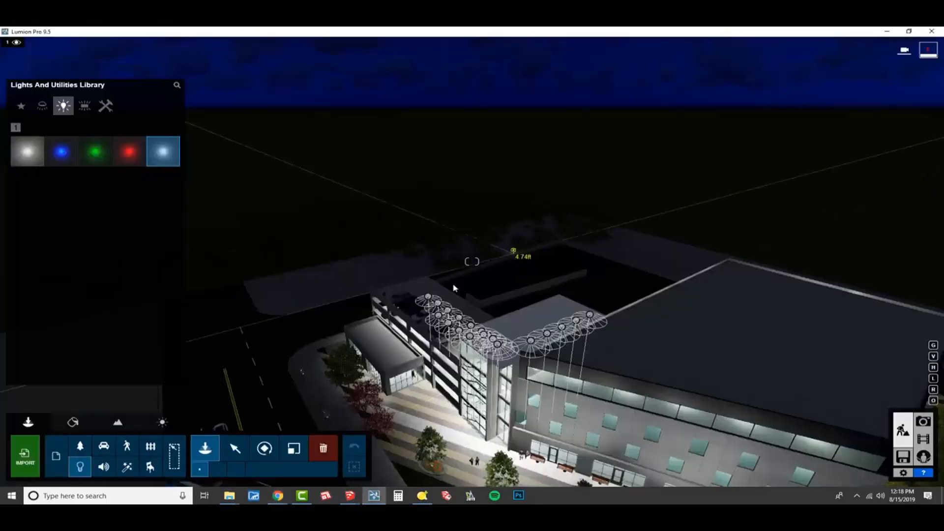
left_click(30, 455)
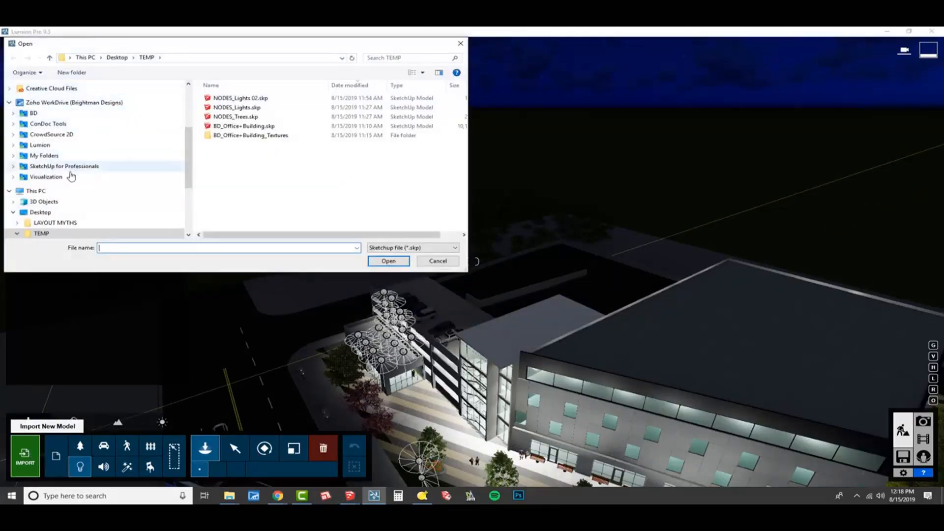
left_click(71, 177)
double_click(237, 117)
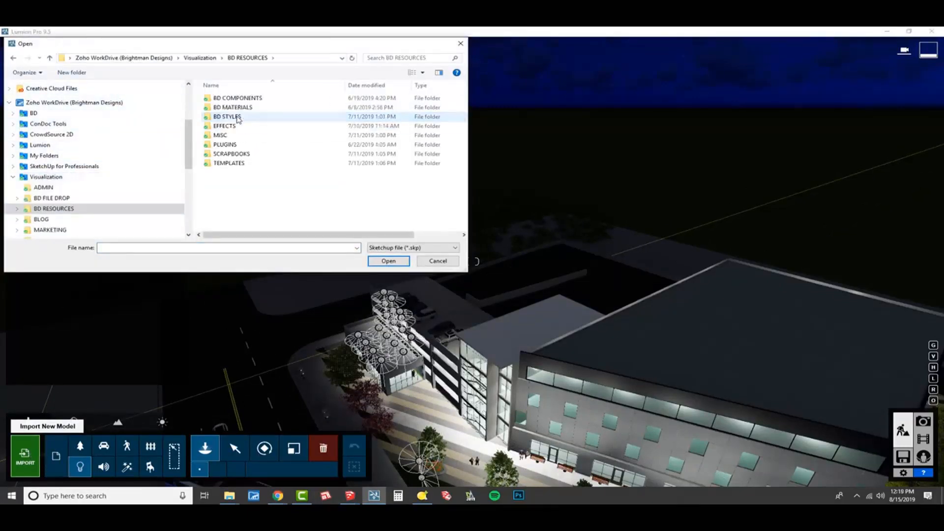
double_click(228, 98)
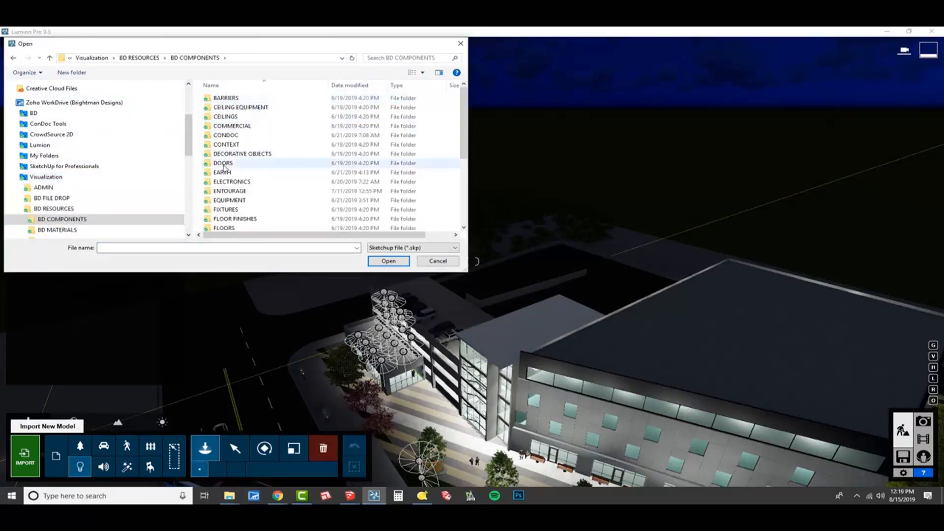
scroll(224, 168, "down", 3)
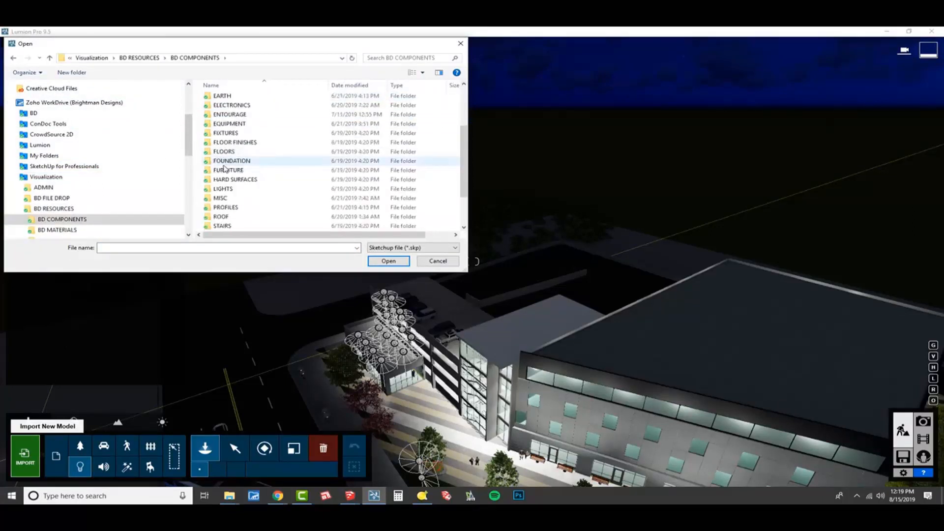
double_click(222, 199)
double_click(223, 97)
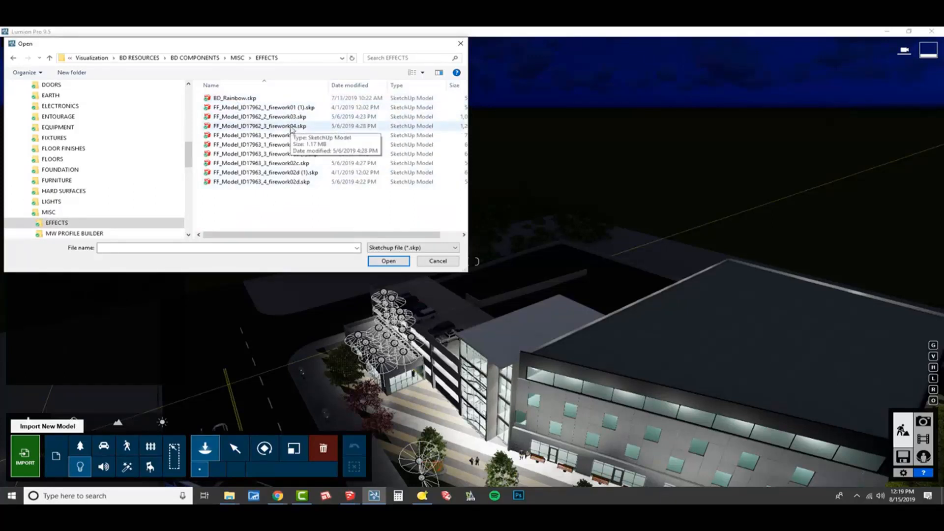
- Import FF_Model_ID17962_2_firework03.skp into the Main category folder with edges off
left_click(293, 118)
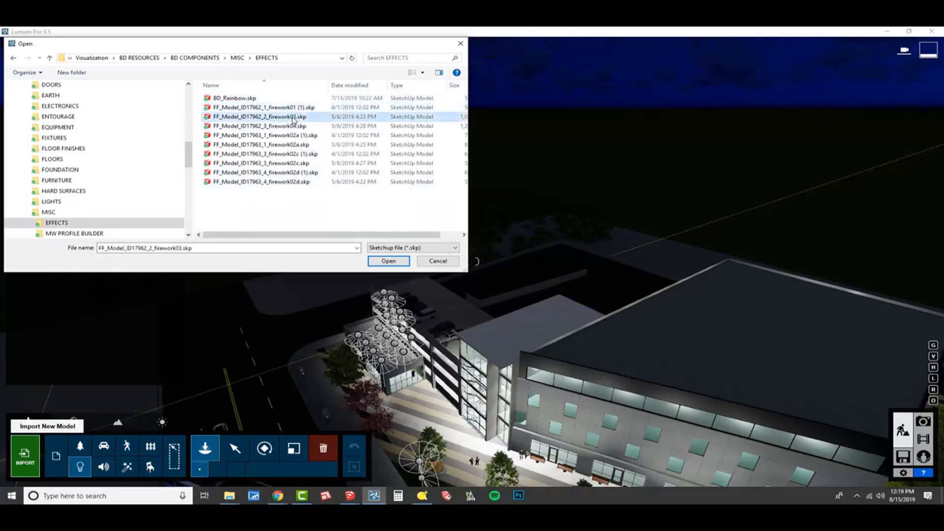
left_click(388, 261)
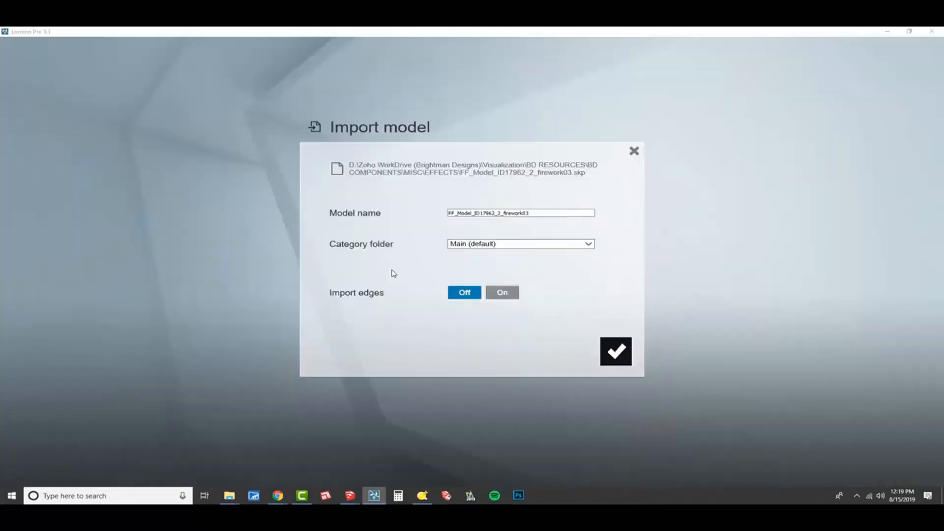
left_click(618, 359)
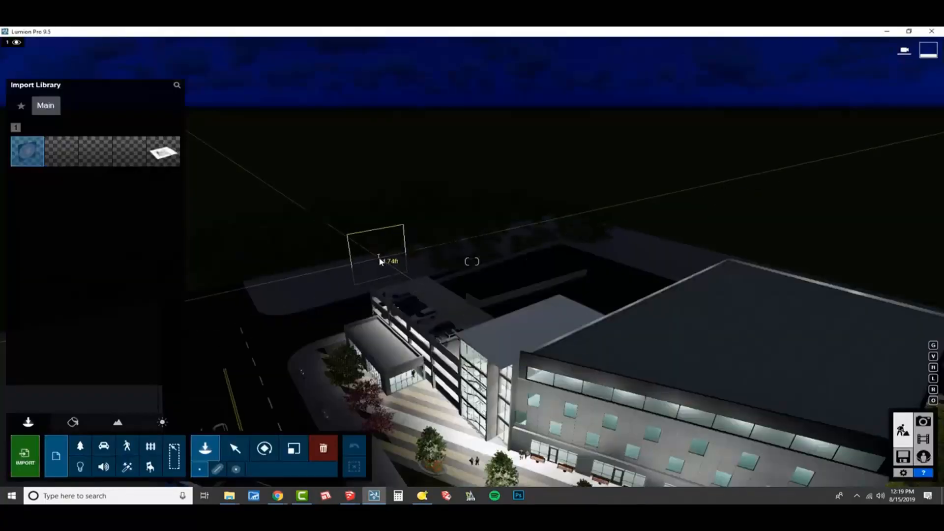
- Place the firework model behind the parking garage and raise it about 108 ft into the sky
key("h")
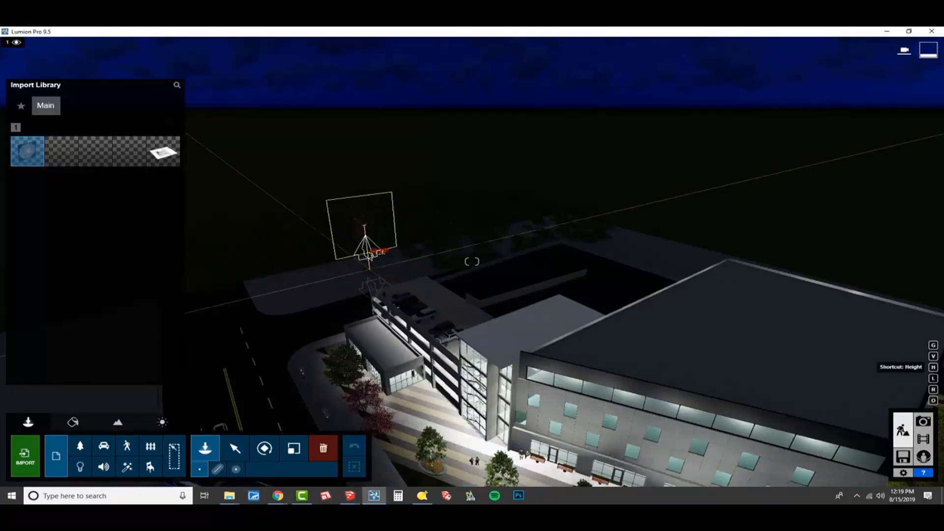
left_click(366, 283)
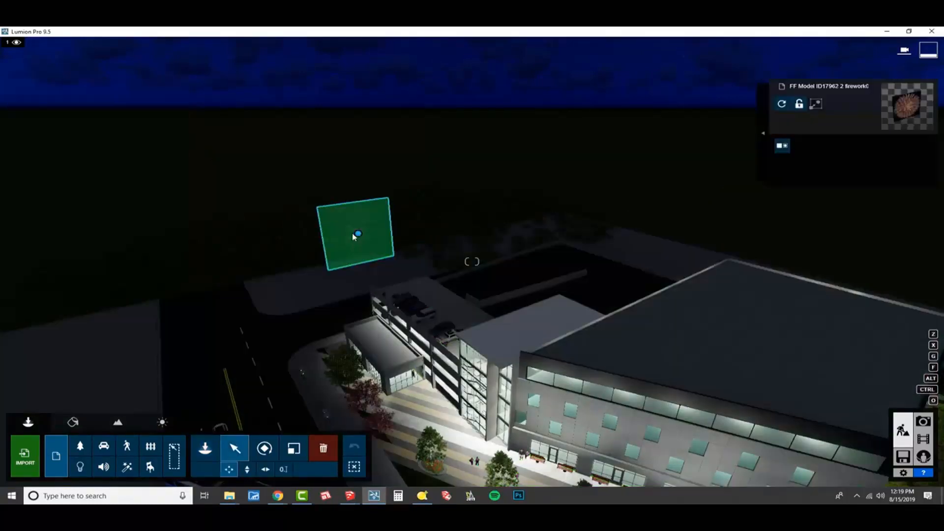
key("h")
left_click_drag(360, 234, 347, 141)
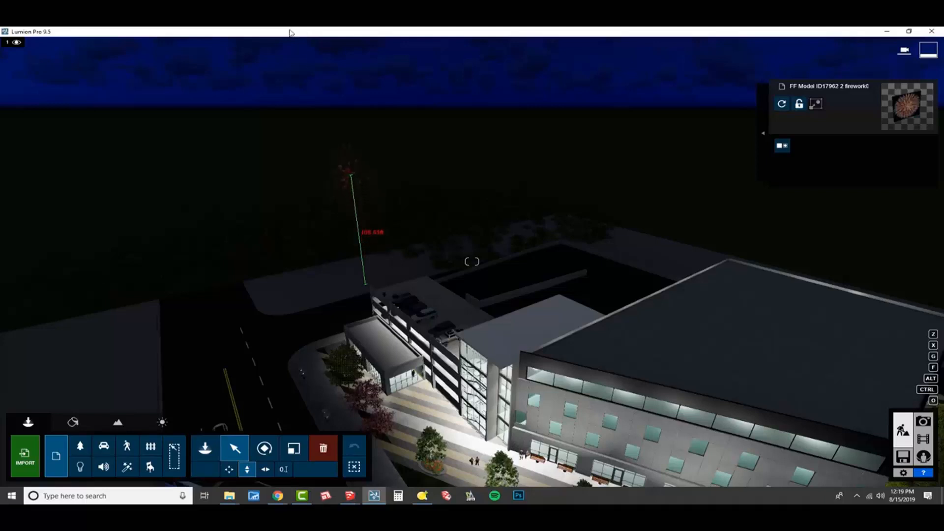
left_click_drag(291, 33, 292, 33)
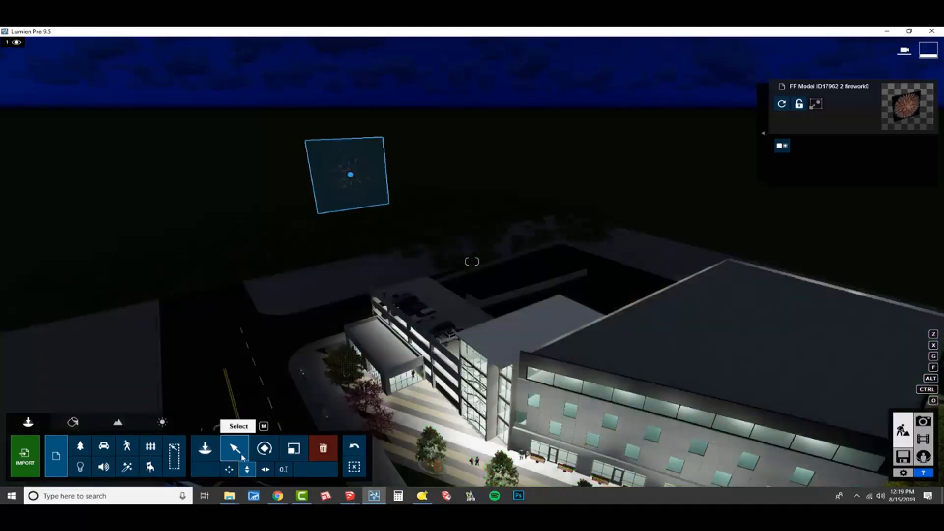
left_click(98, 413)
left_click(351, 186)
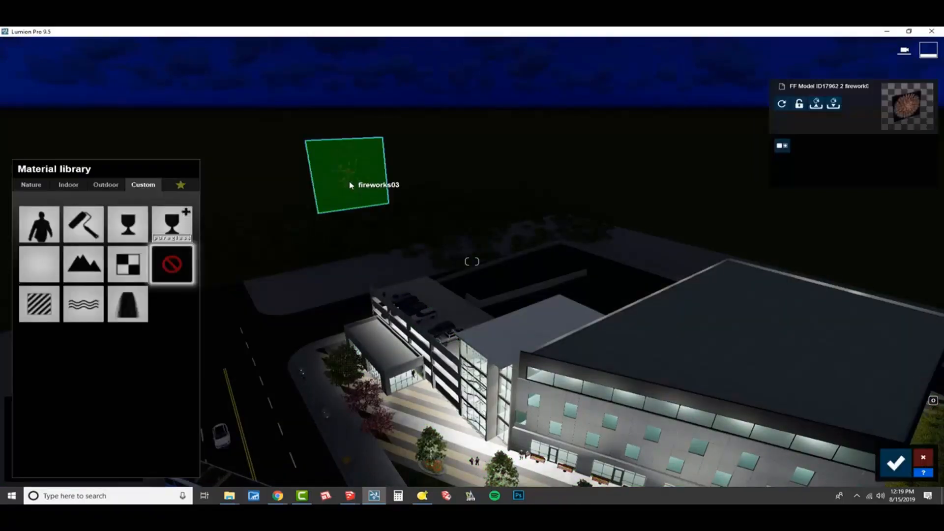
left_click(387, 258)
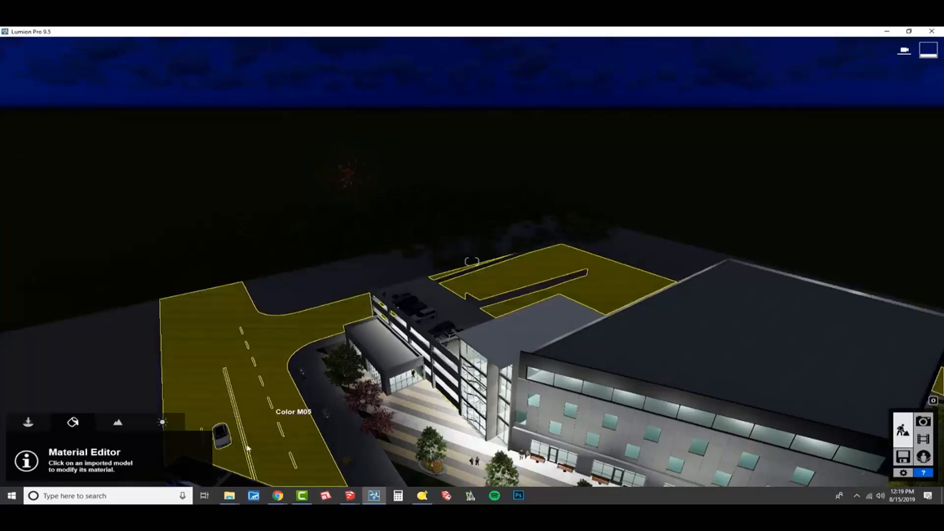
left_click(28, 422)
- Import FF_Model_ID17962_1_firework01 (1).skp into the Main category folder with edges off and place it beside the first firework
left_click(25, 455)
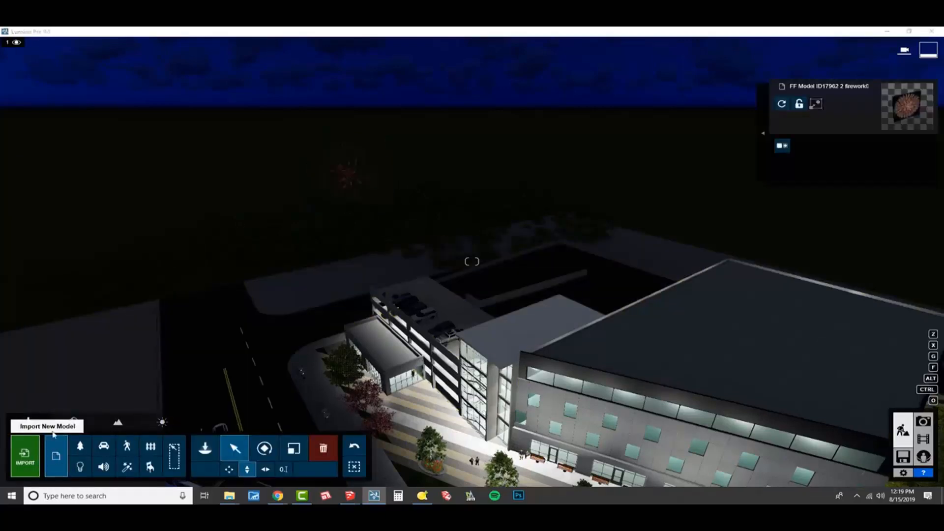
double_click(302, 108)
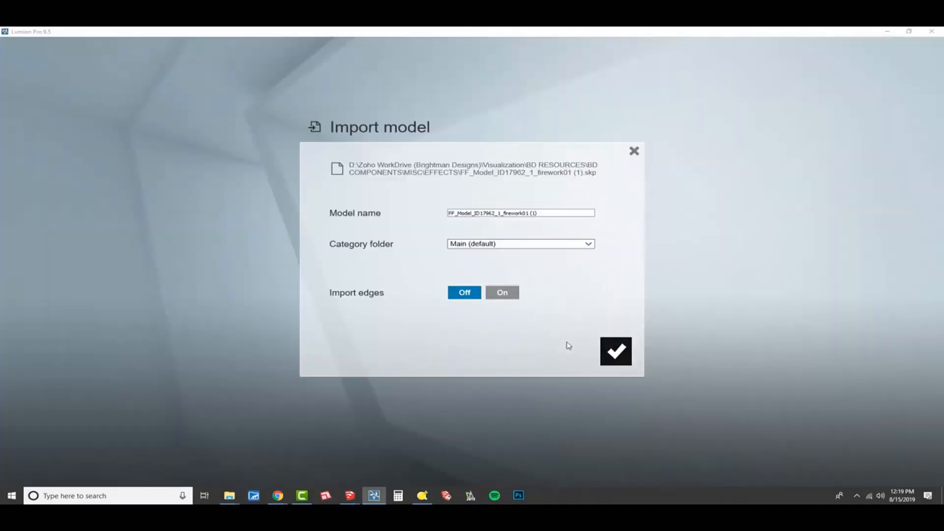
left_click(615, 354)
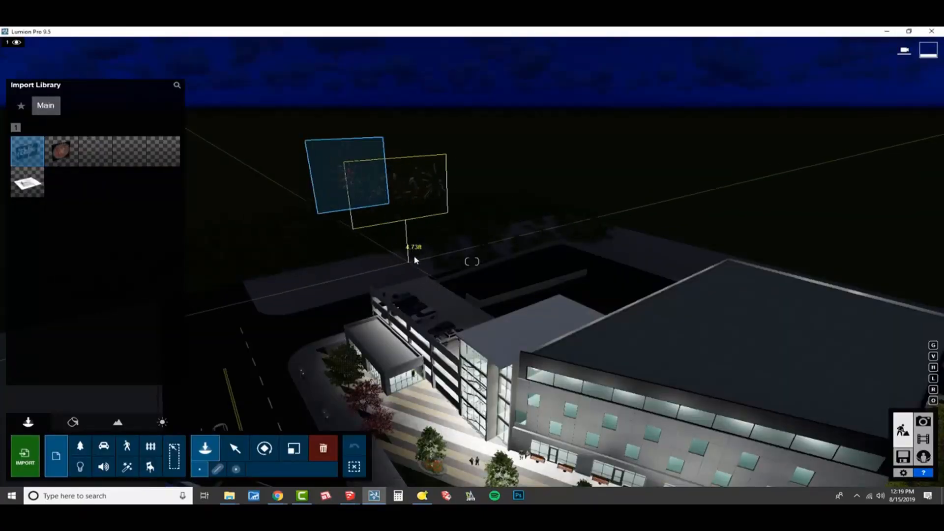
left_click(414, 262)
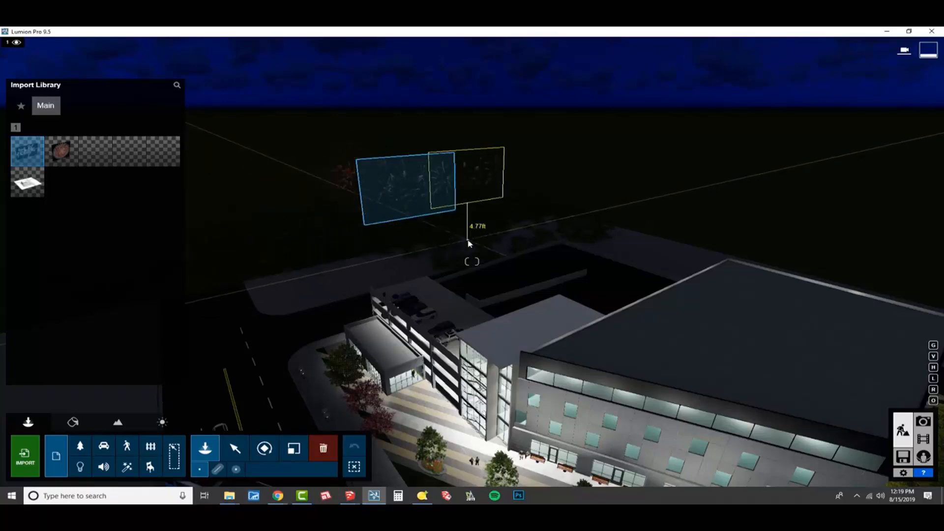
- Rotate both firework models about their vertical axes so they face the front side of the building
key("m")
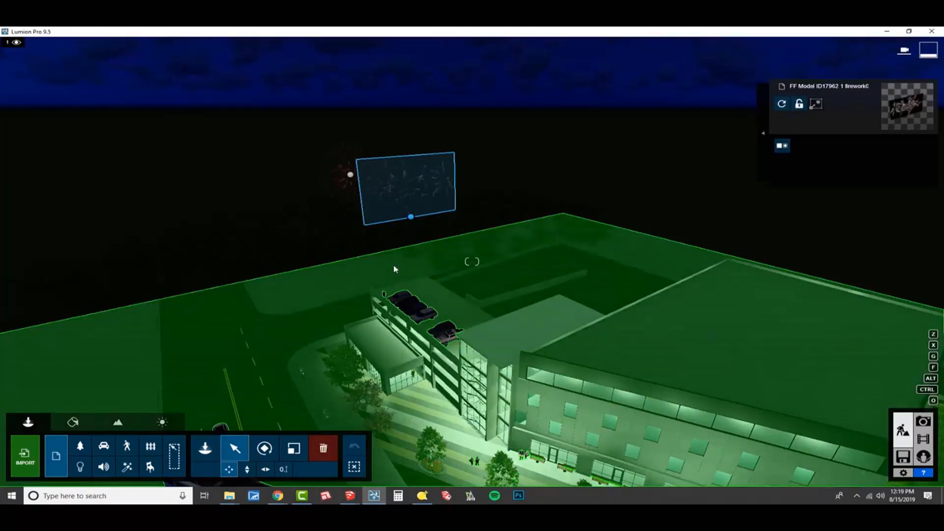
right_click_drag(397, 269, 394, 271)
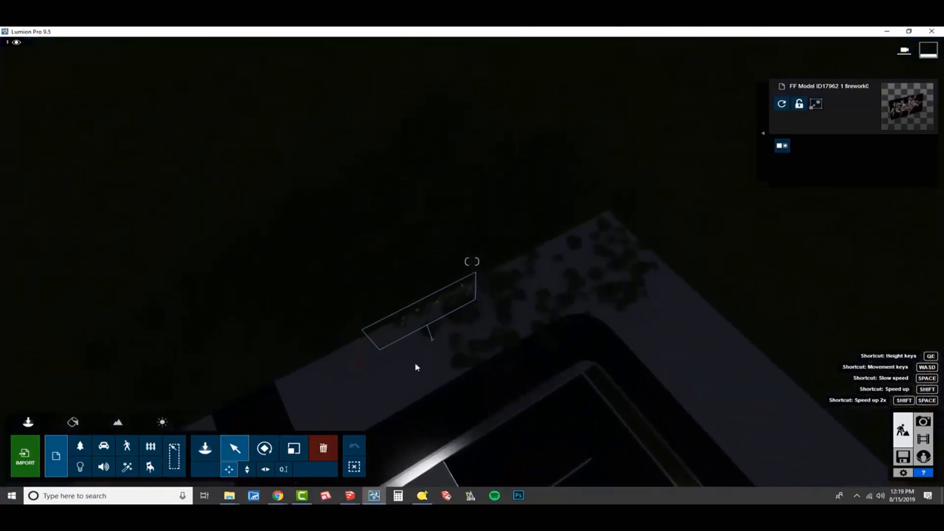
key("r")
left_click_drag(428, 330, 476, 370)
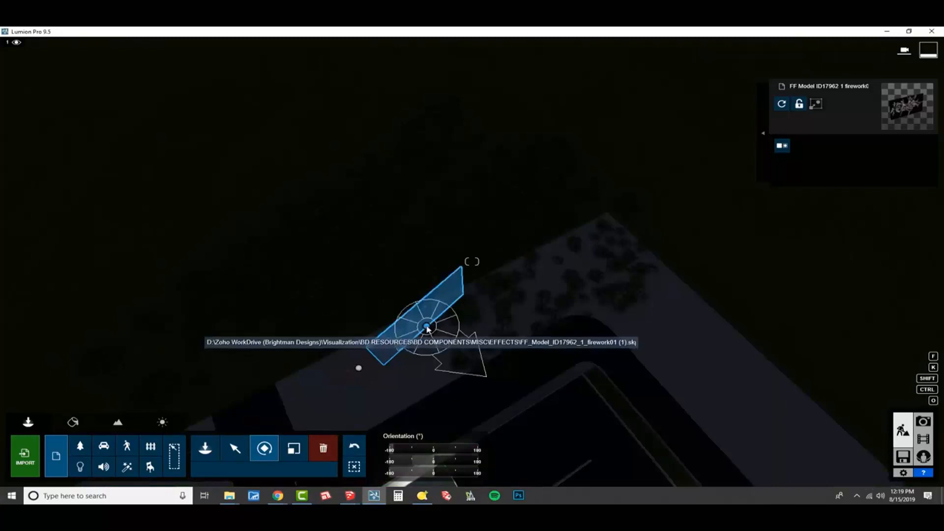
left_click_drag(427, 333, 425, 376)
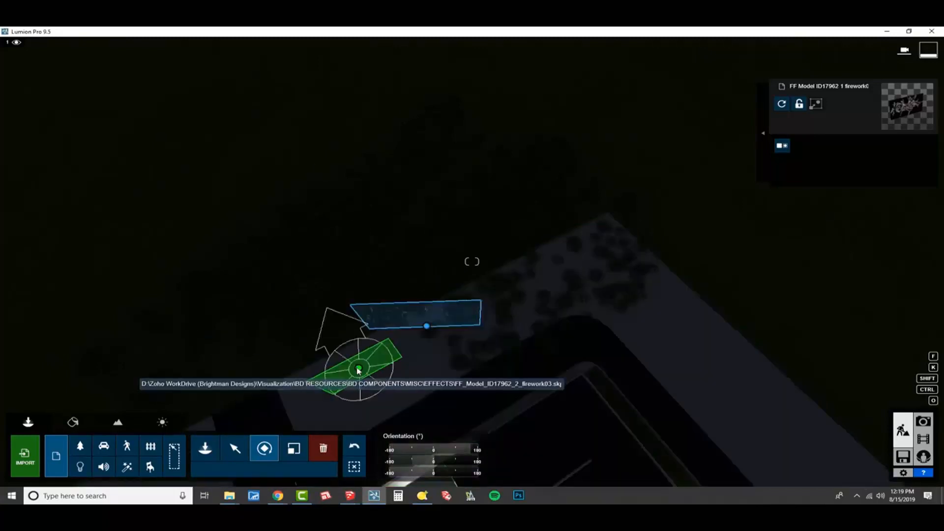
left_click_drag(354, 374, 354, 398)
right_click_drag(355, 398, 353, 366)
- Assign a Standard material to the round firework and set its Emissive value to 0.1
key("e")
key("s")
key("e")
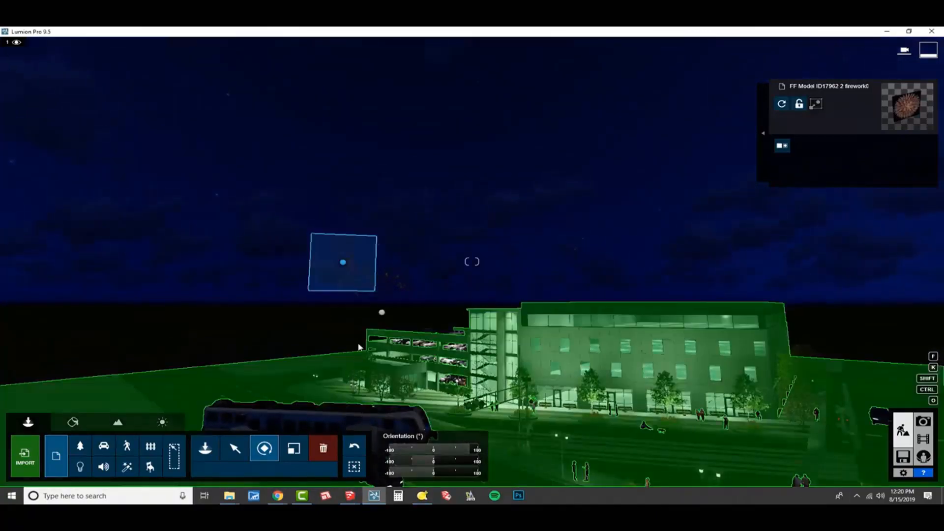
left_click(73, 422)
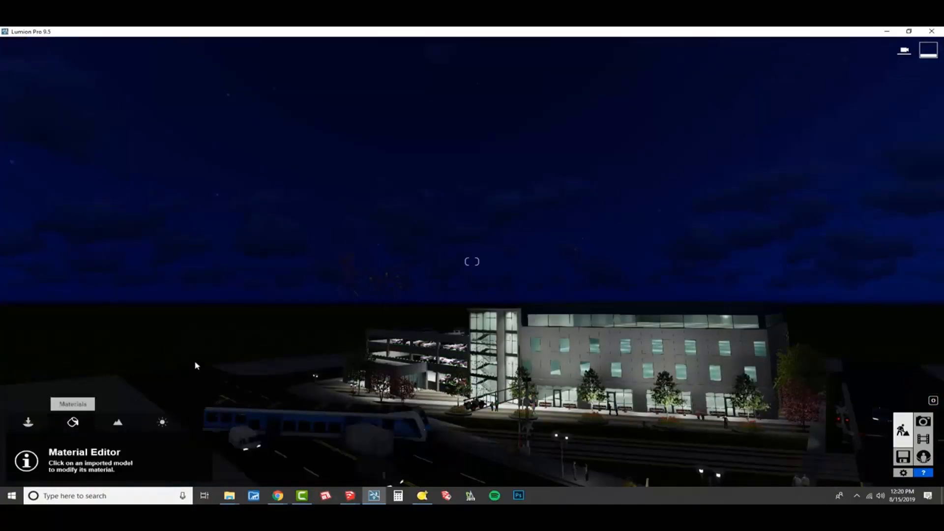
left_click(344, 276)
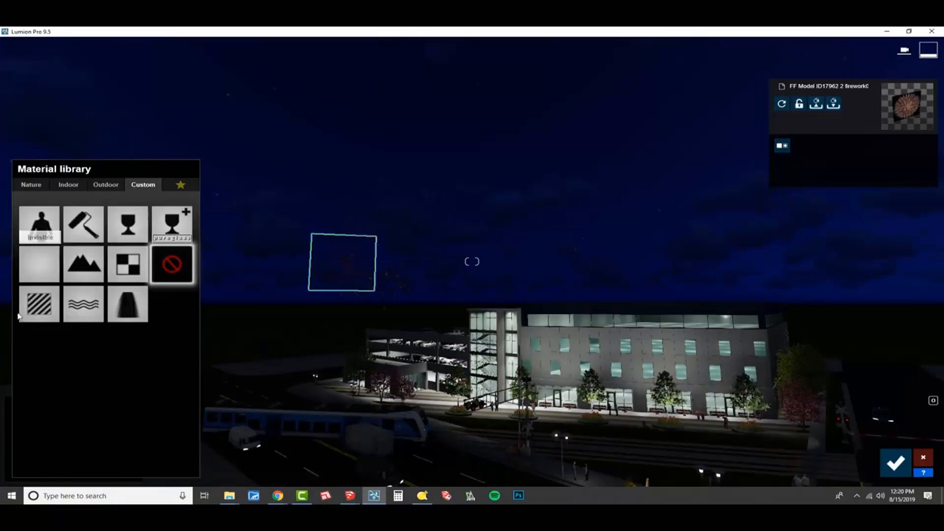
left_click(42, 317)
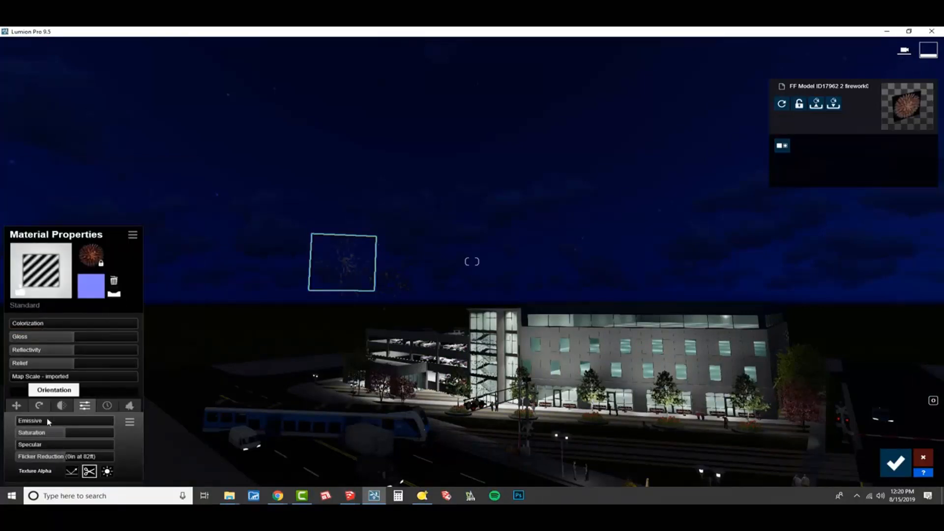
left_click_drag(33, 421, 42, 427)
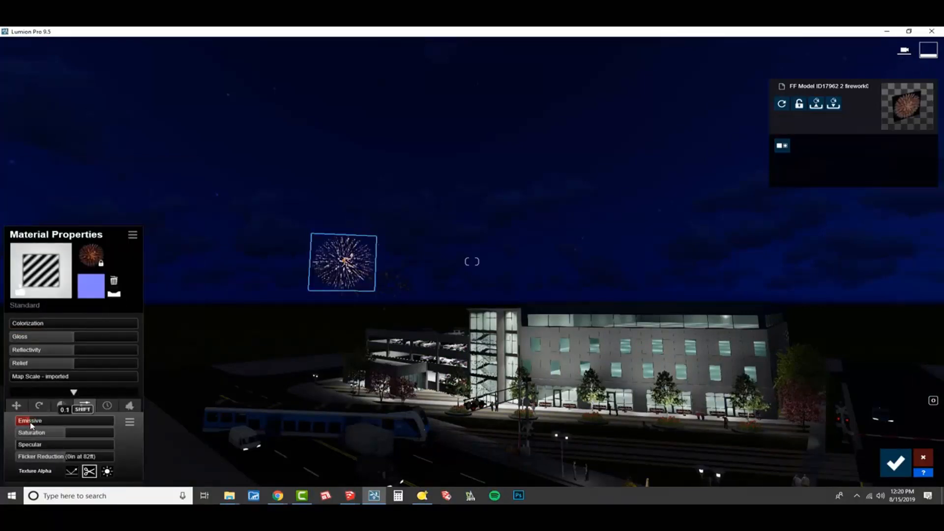
- Give the second, wider firework a Standard material with Emissive at 0.1, and save the material changes
left_click(388, 273)
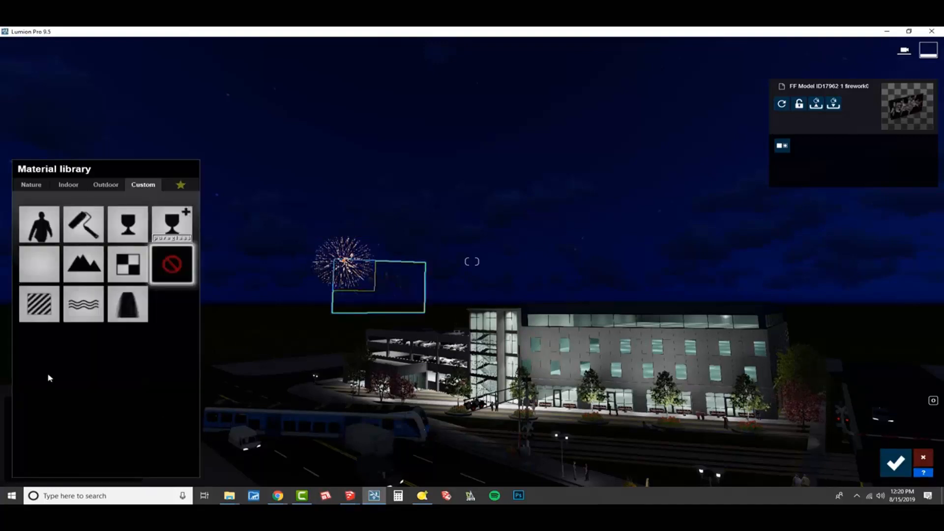
left_click(41, 305)
left_click(31, 422)
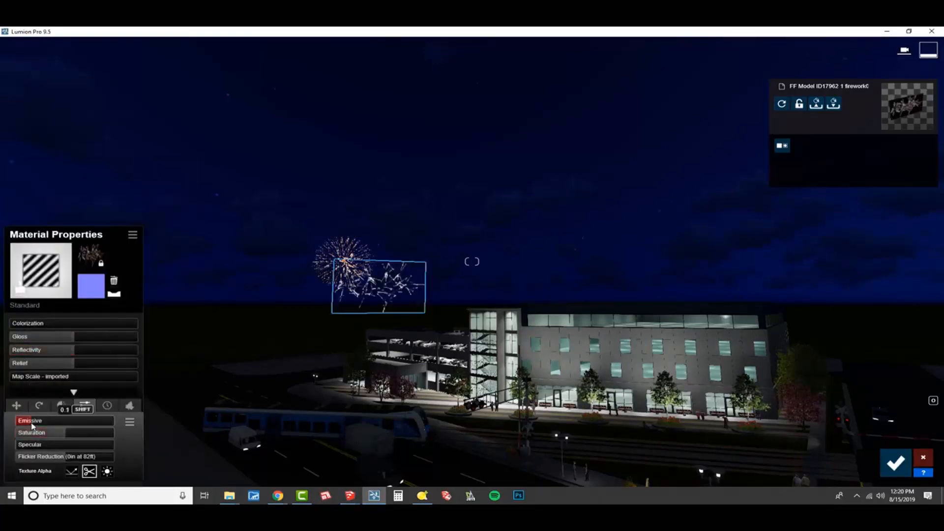
right_click_drag(275, 275, 200, 275)
key("shift+w")
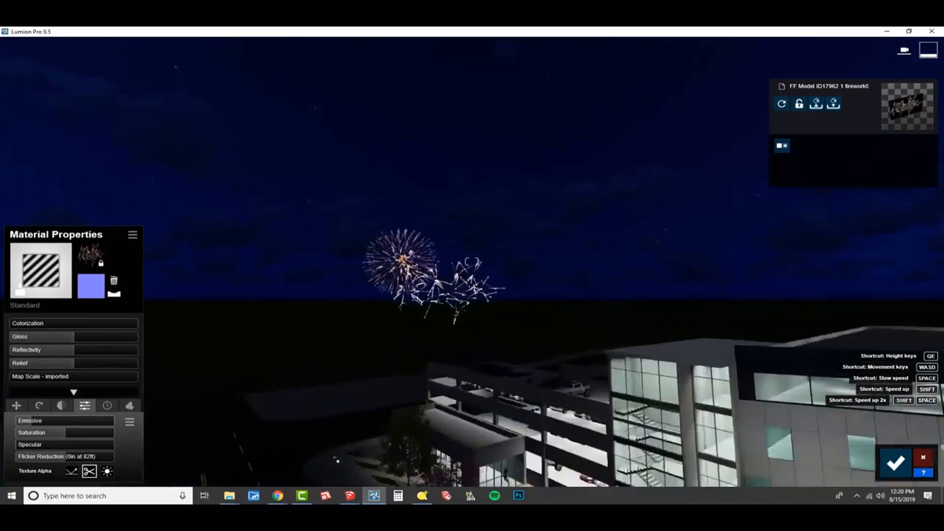
left_click(895, 462)
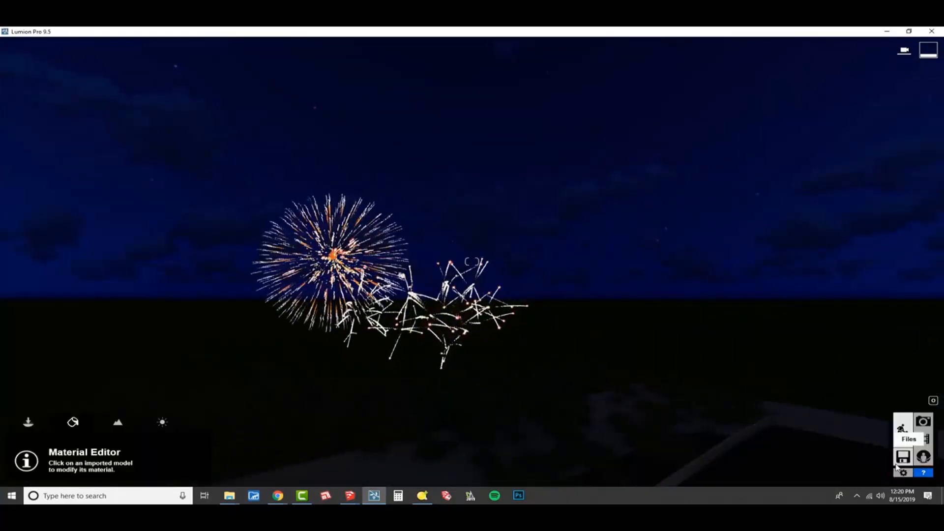
- Restore the camera of photo 1 in Photo mode and render the current shot at Desktop 1920x1080 as 02.jpg in the TEMP folder
left_click(924, 423)
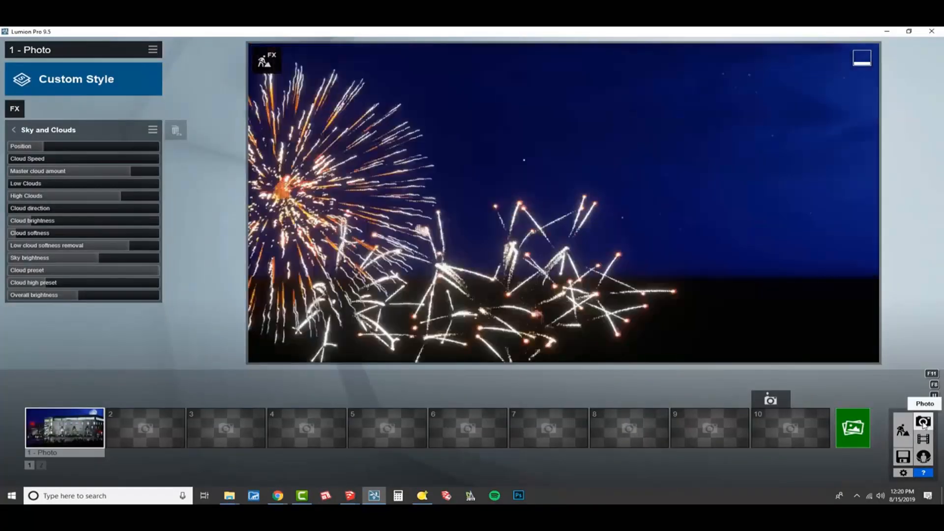
left_click(81, 425)
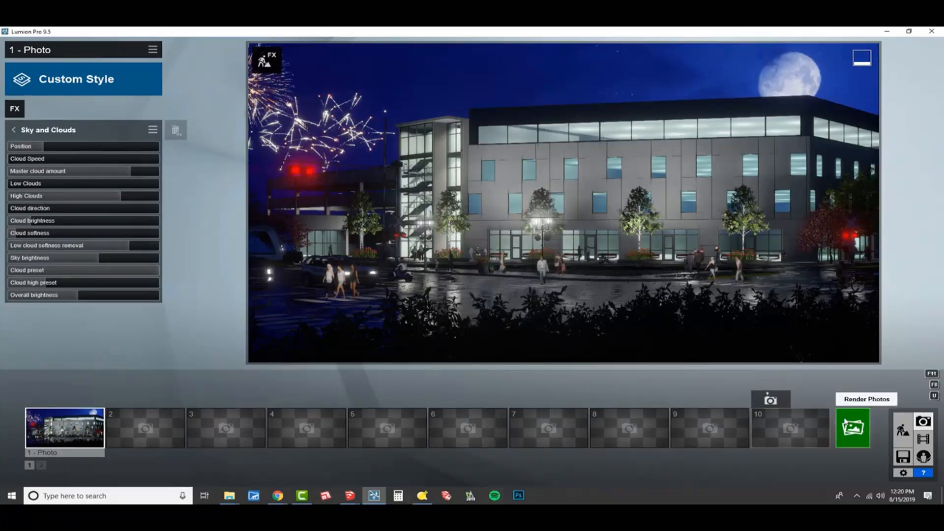
left_click(853, 428)
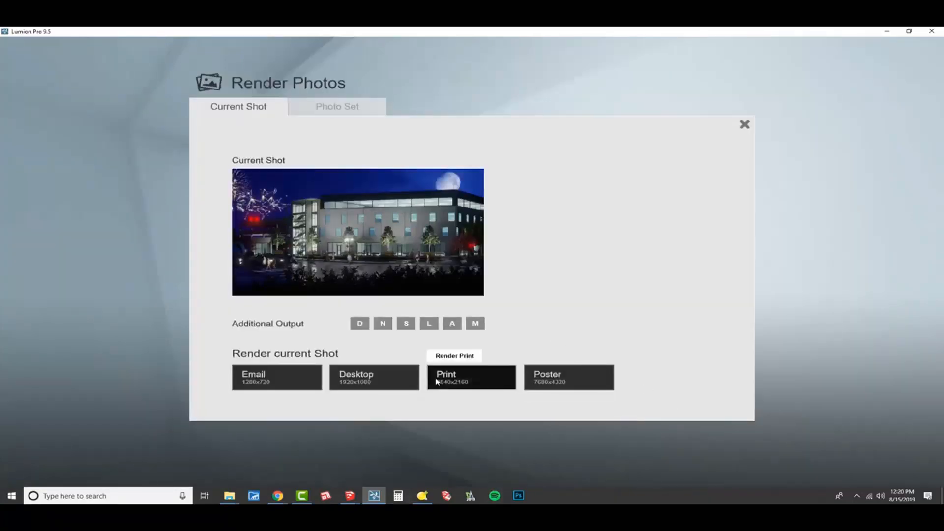
left_click(382, 379)
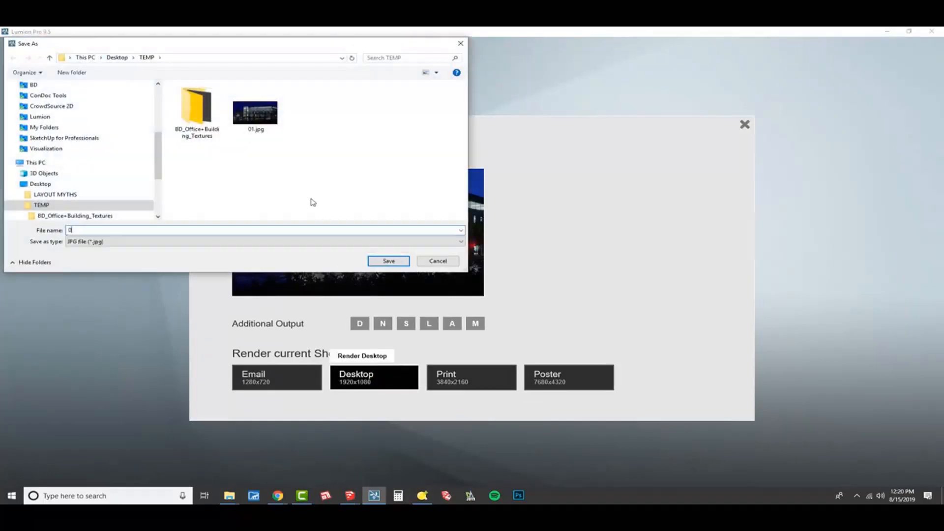
type("02")
key("Return")
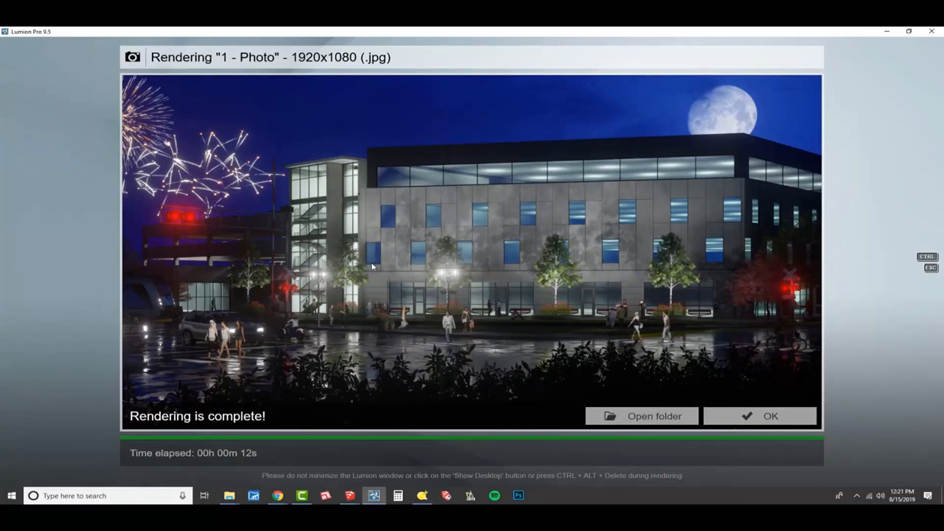
left_click(755, 417)
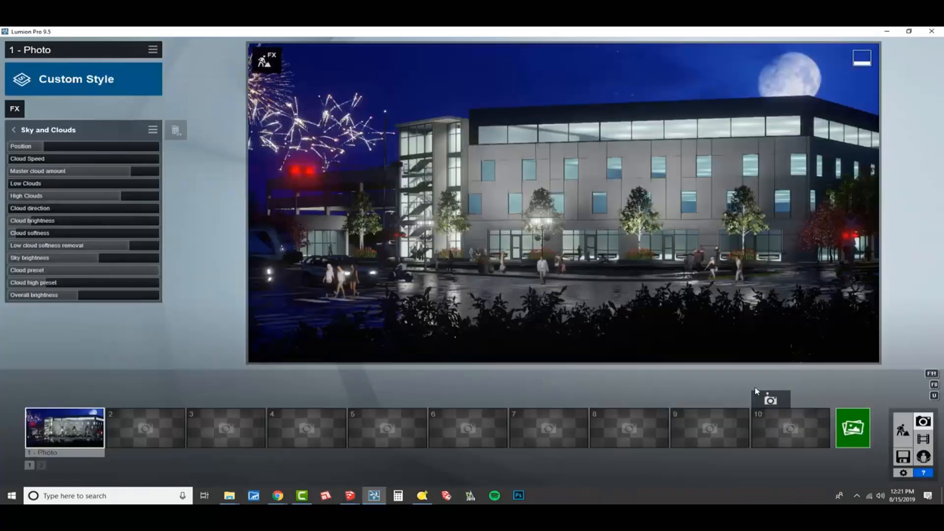
- In the photo's Lens Flare effect, reduce Streak count to its minimum, Streak falloff to about one third and Master Brightness to about half
left_click(72, 132)
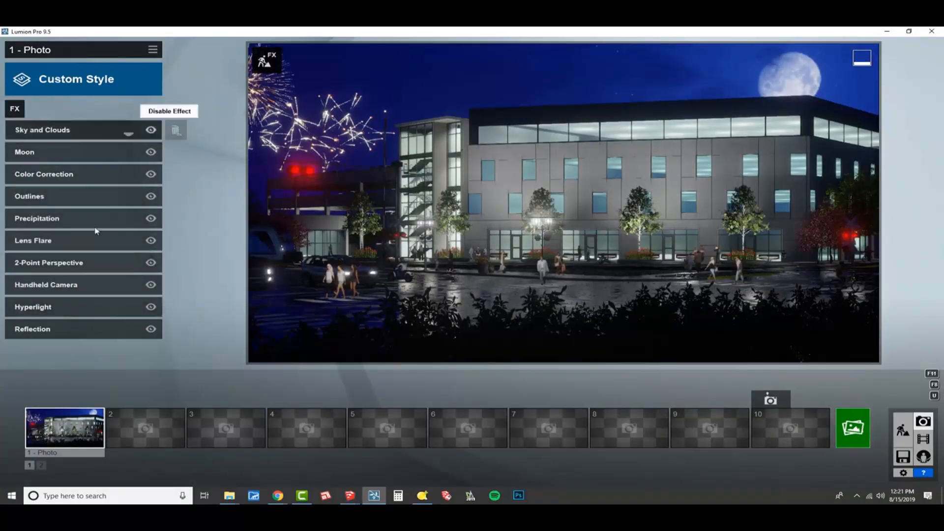
left_click(90, 241)
left_click_drag(72, 223, 103, 232)
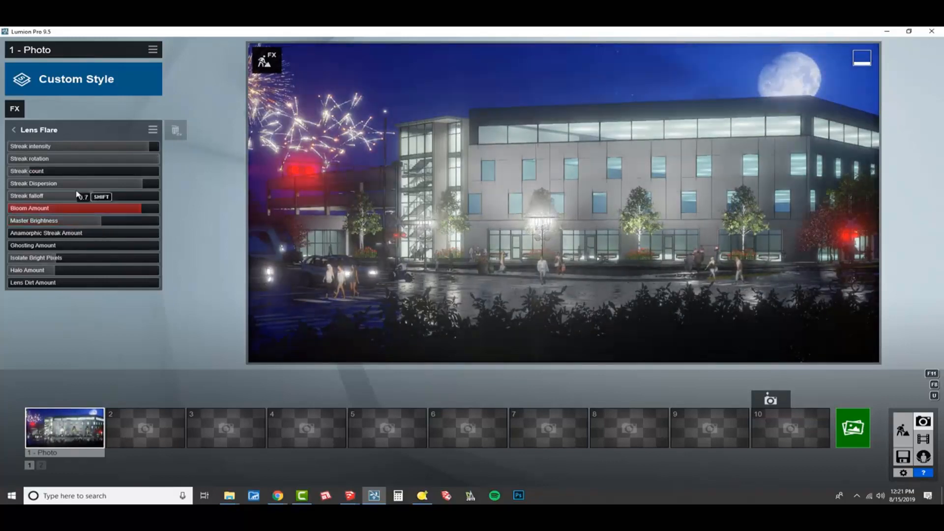
mouse_move(31, 173)
left_mouse_down()
mouse_move(2, 182)
mouse_move(148, 189)
mouse_move(84, 187)
mouse_move(140, 199)
mouse_move(2, 220)
left_mouse_up()
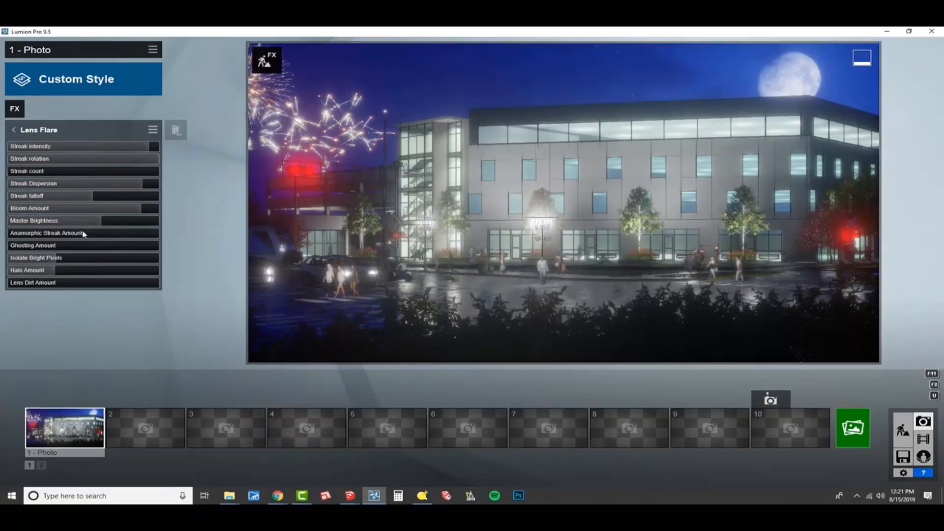
left_click_drag(97, 225, 72, 227)
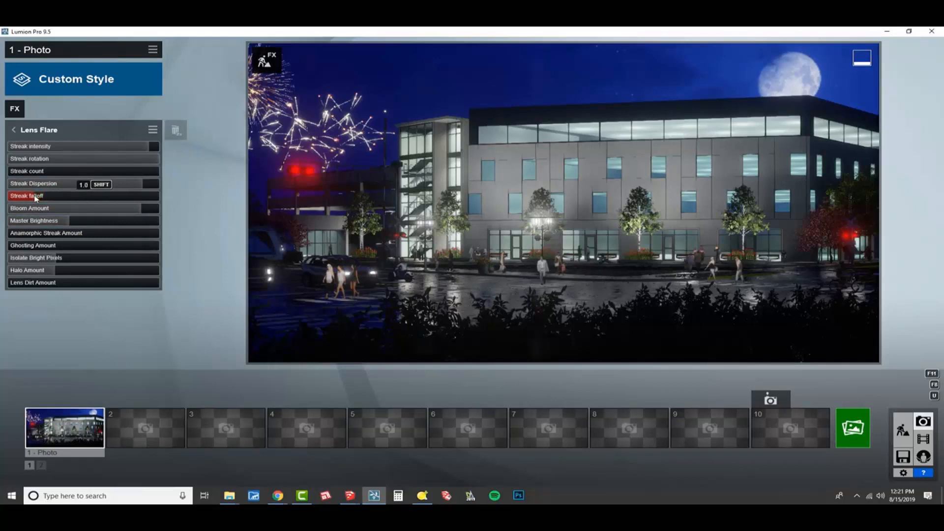
mouse_move(35, 198)
left_mouse_down()
mouse_move(204, 206)
mouse_move(64, 207)
left_mouse_up()
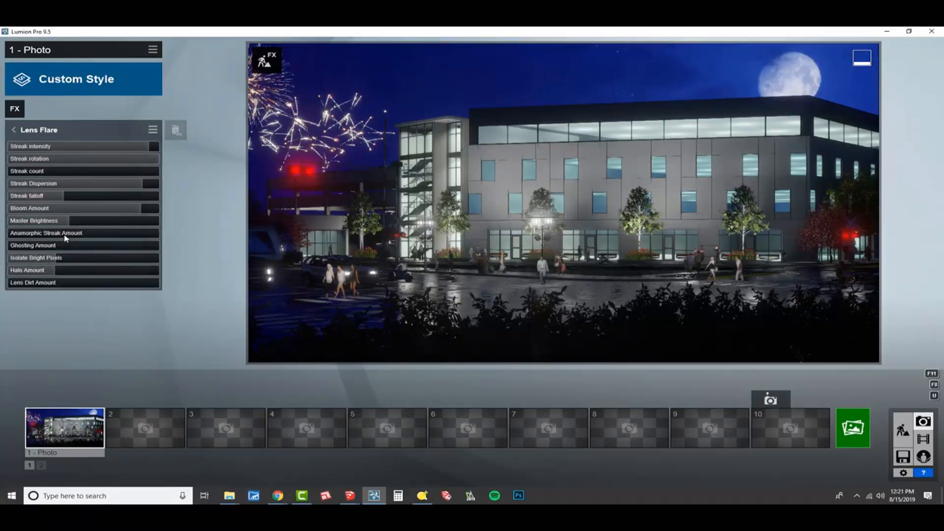
left_click_drag(69, 222, 84, 226)
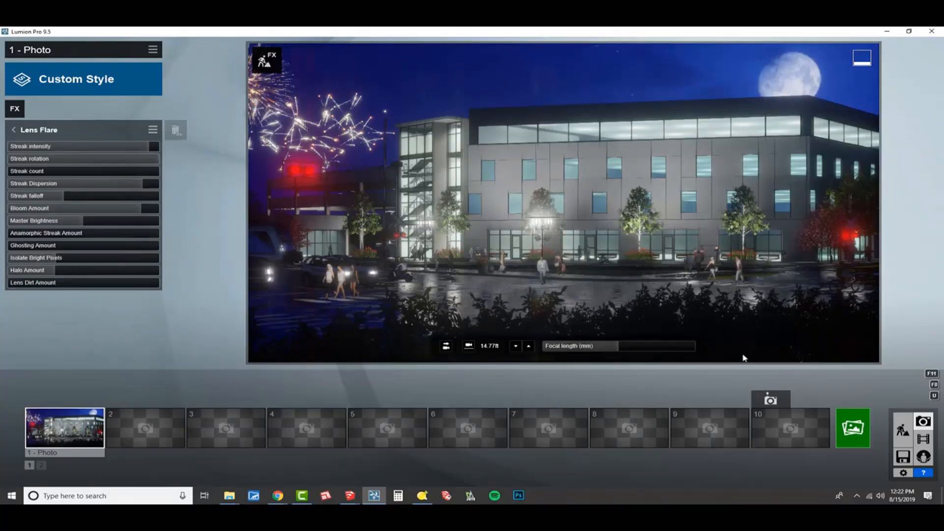
- Render the current shot again at Desktop 1920x1080, overwriting 02.jpg in the TEMP folder
left_click(852, 426)
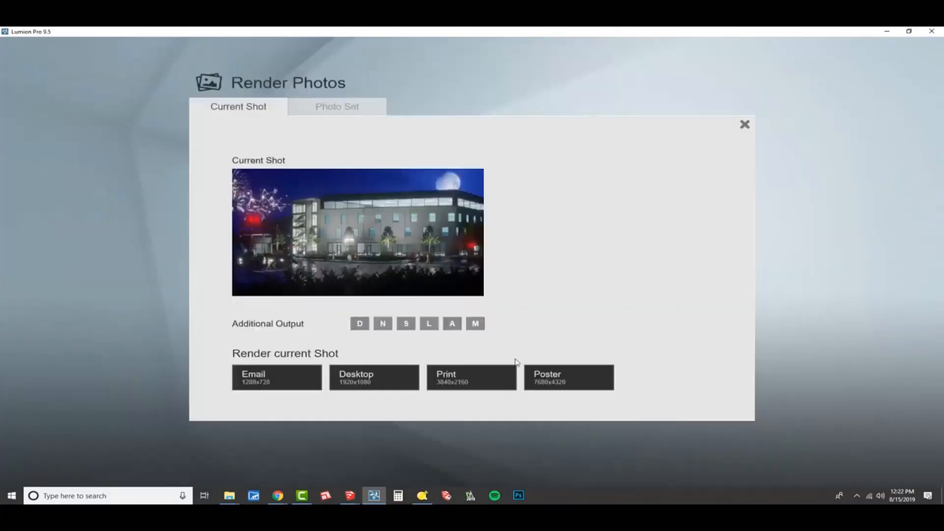
left_click(392, 381)
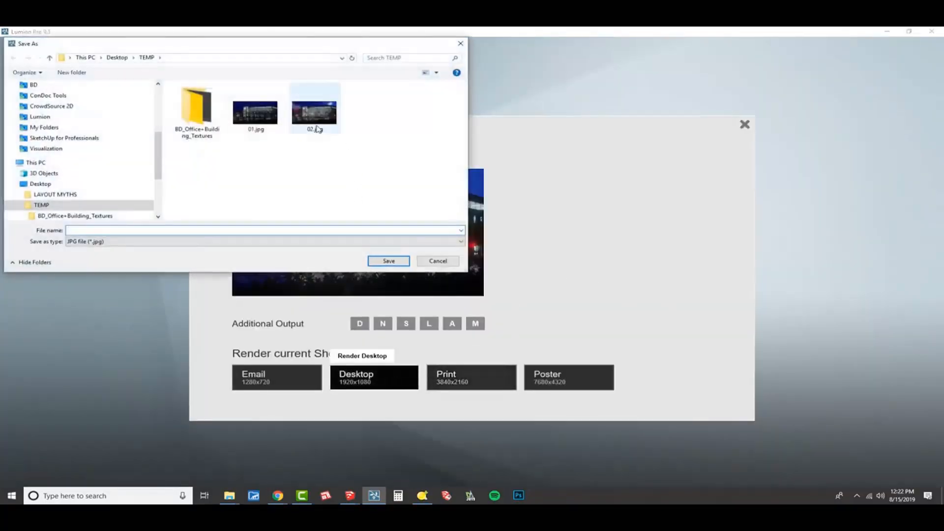
double_click(339, 126)
left_click(478, 294)
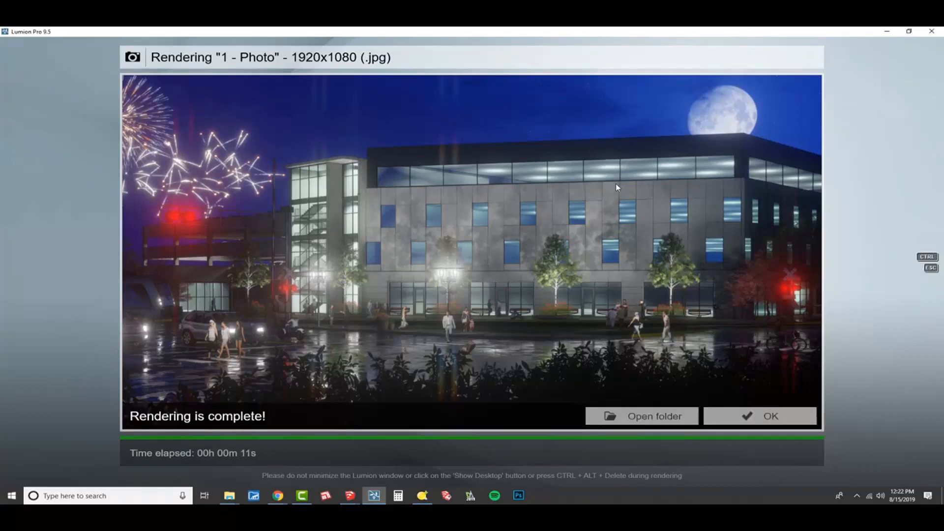
- Open the render output folder and compare the images 01.jpg and 02.jpg in the photo viewer
left_click(676, 416)
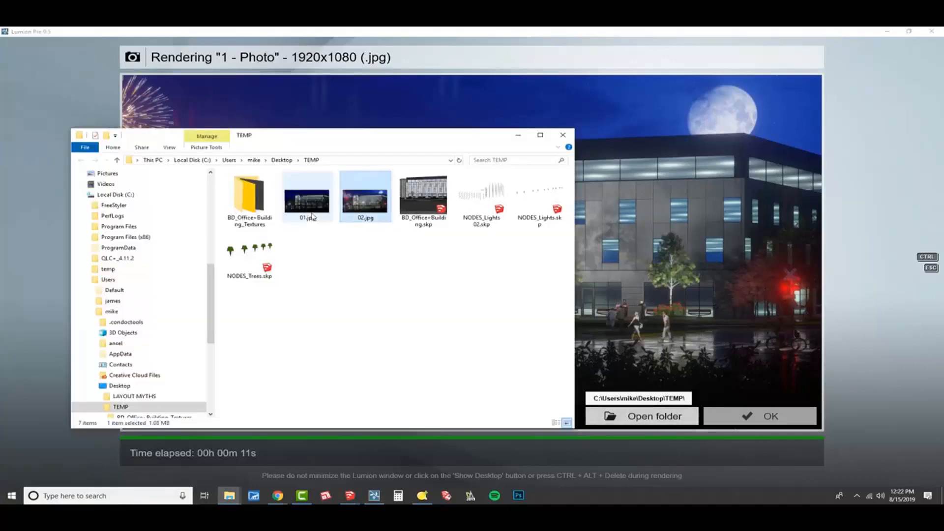
double_click(364, 199)
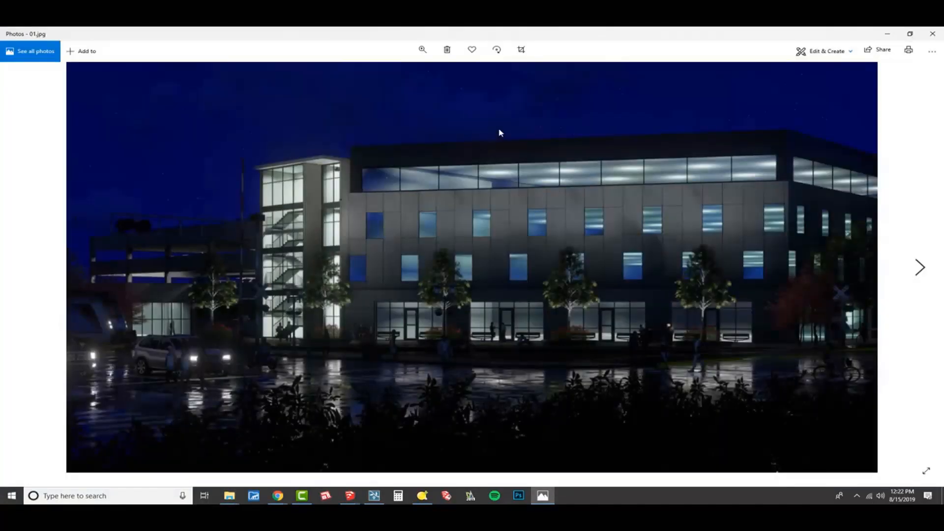
right_click(517, 76)
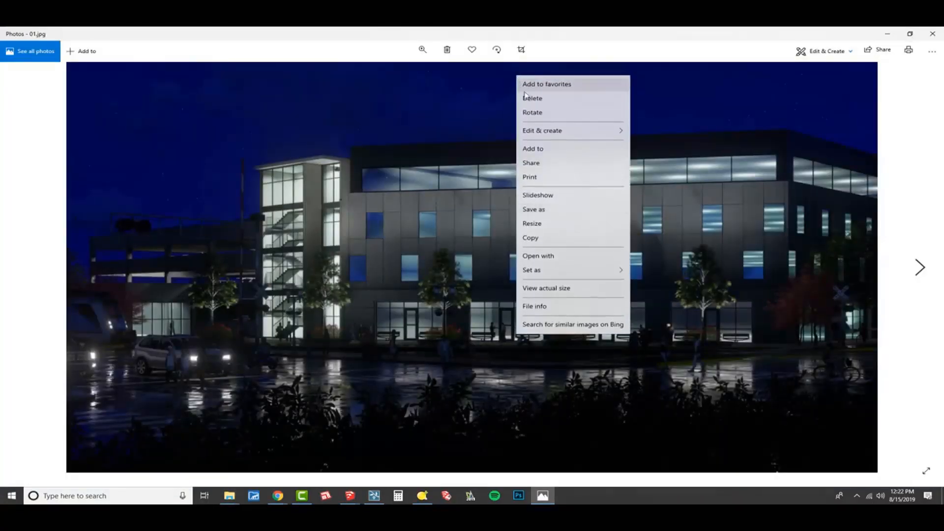
left_click(745, 262)
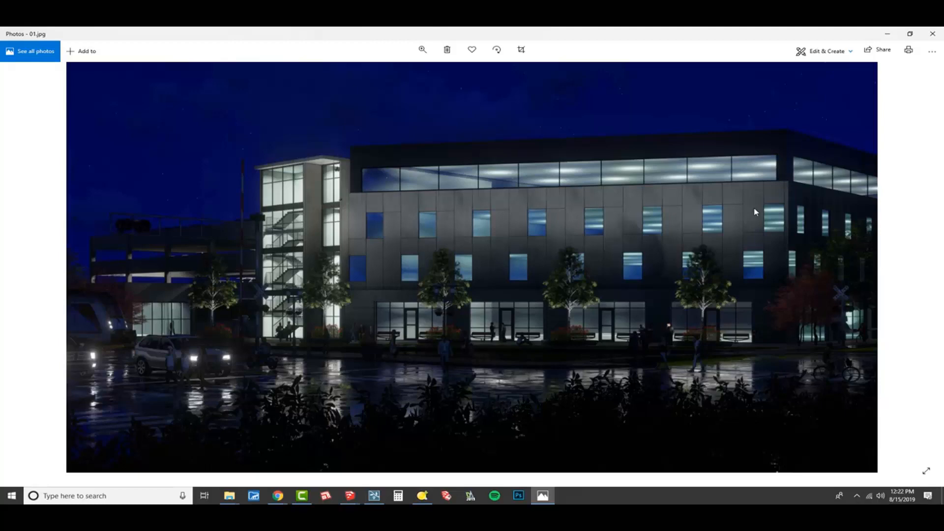
key("Right")
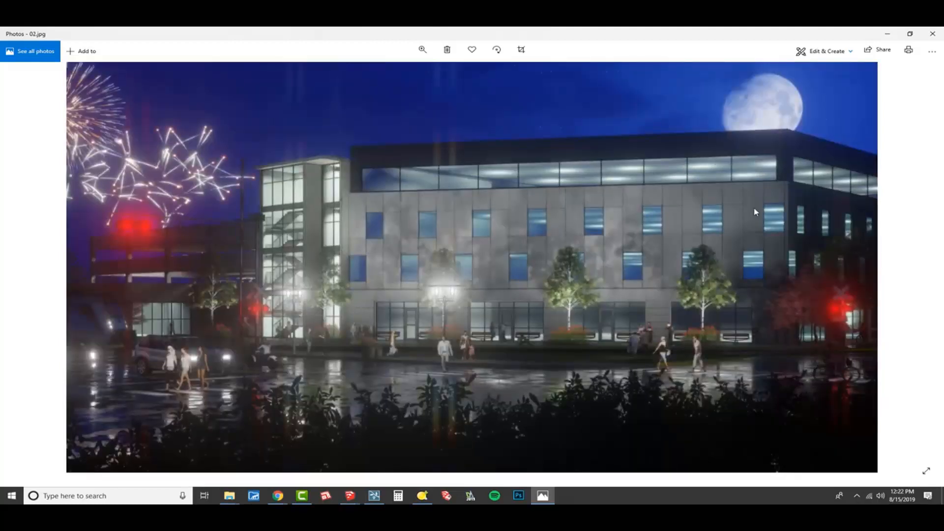